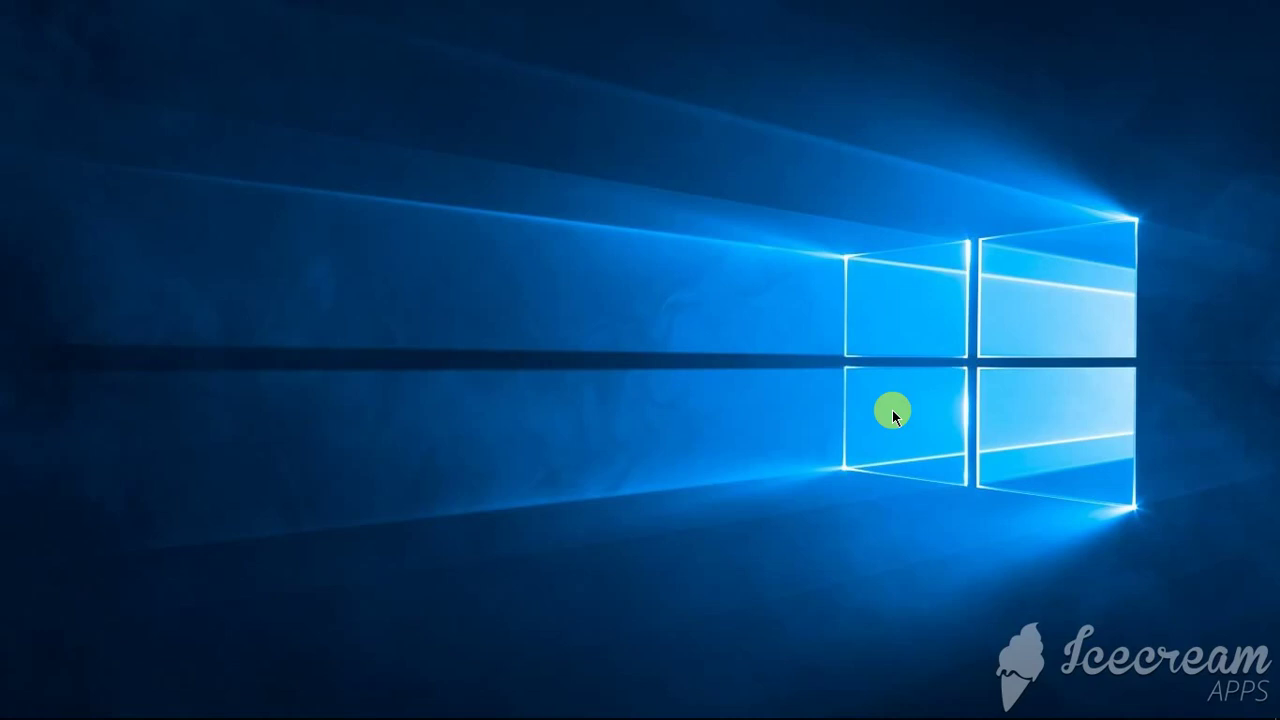
Review the download links, system requirements and features on the TransMac details page in Opera, and close the browser.
{"action": "left_click", "coordinate": [684, 383]}
{"action": "left_click", "coordinate": [259, 708]}
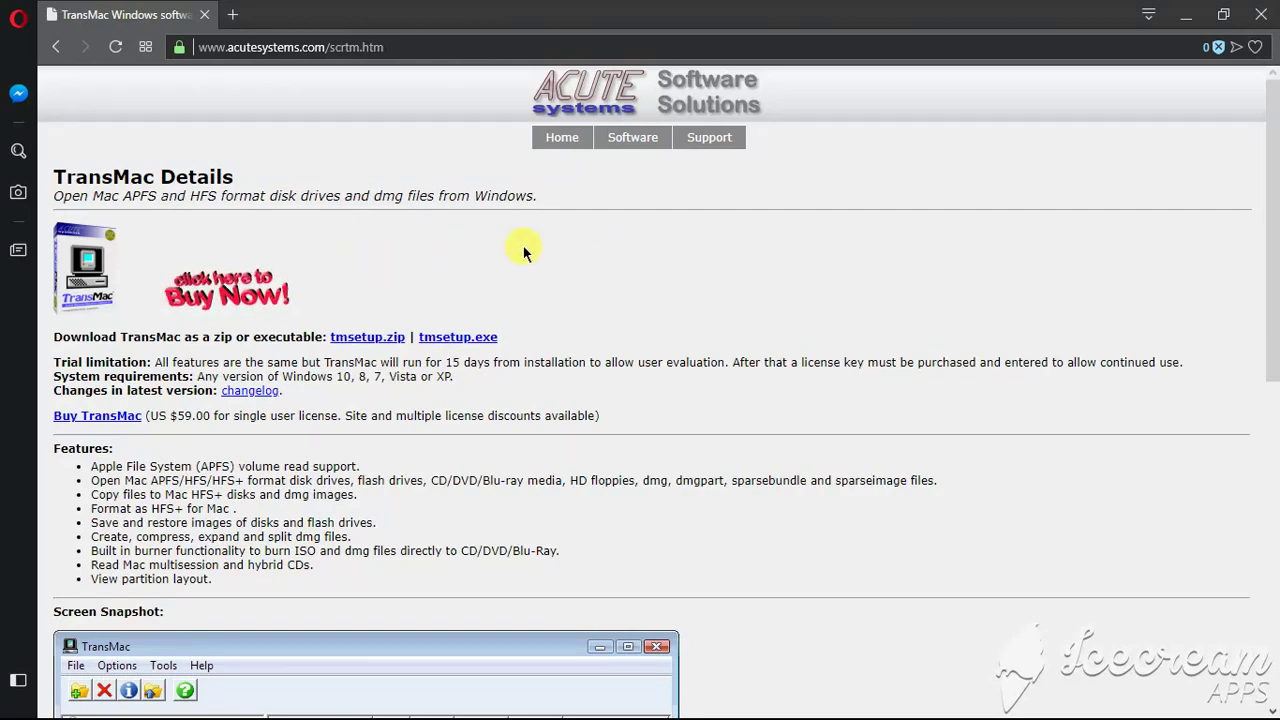
{"action": "scroll", "coordinate": [371, 206], "scroll_direction": "down", "scroll_amount": 5}
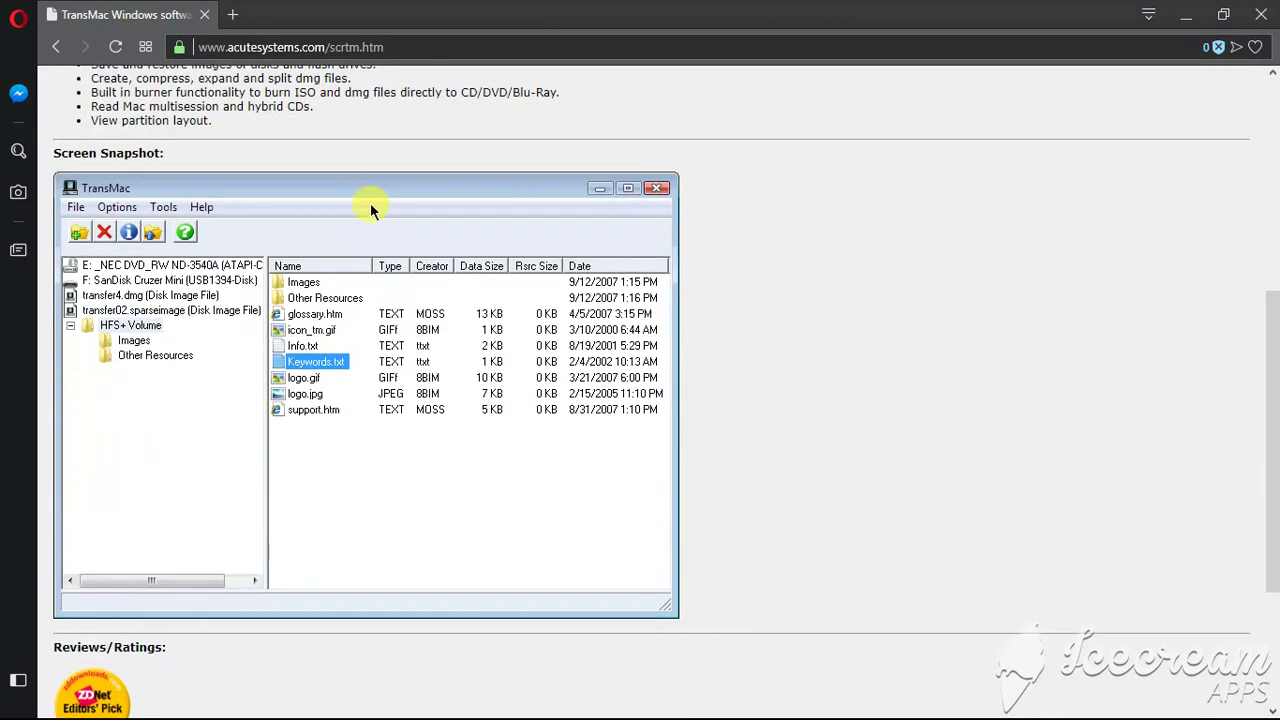
{"action": "scroll", "coordinate": [443, 209], "scroll_direction": "down", "scroll_amount": 3}
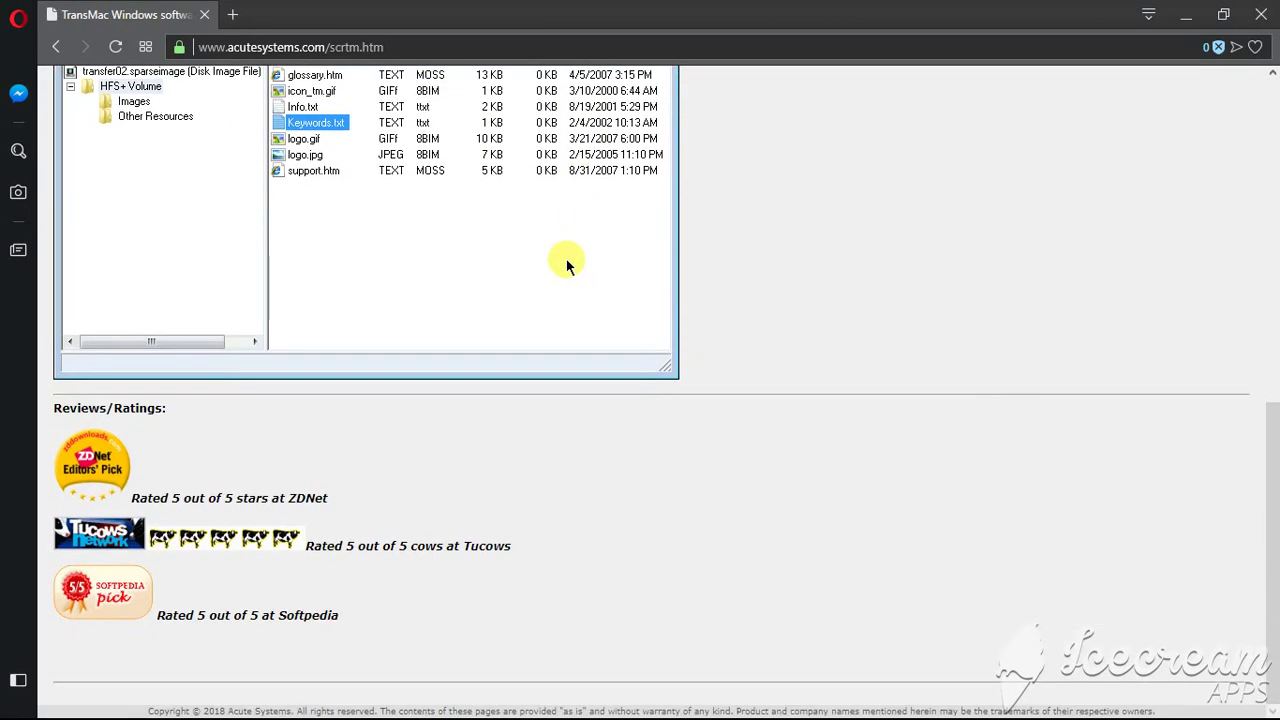
{"action": "scroll", "coordinate": [540, 270], "scroll_direction": "up", "scroll_amount": 5}
{"action": "scroll", "coordinate": [505, 277], "scroll_direction": "up", "scroll_amount": 1}
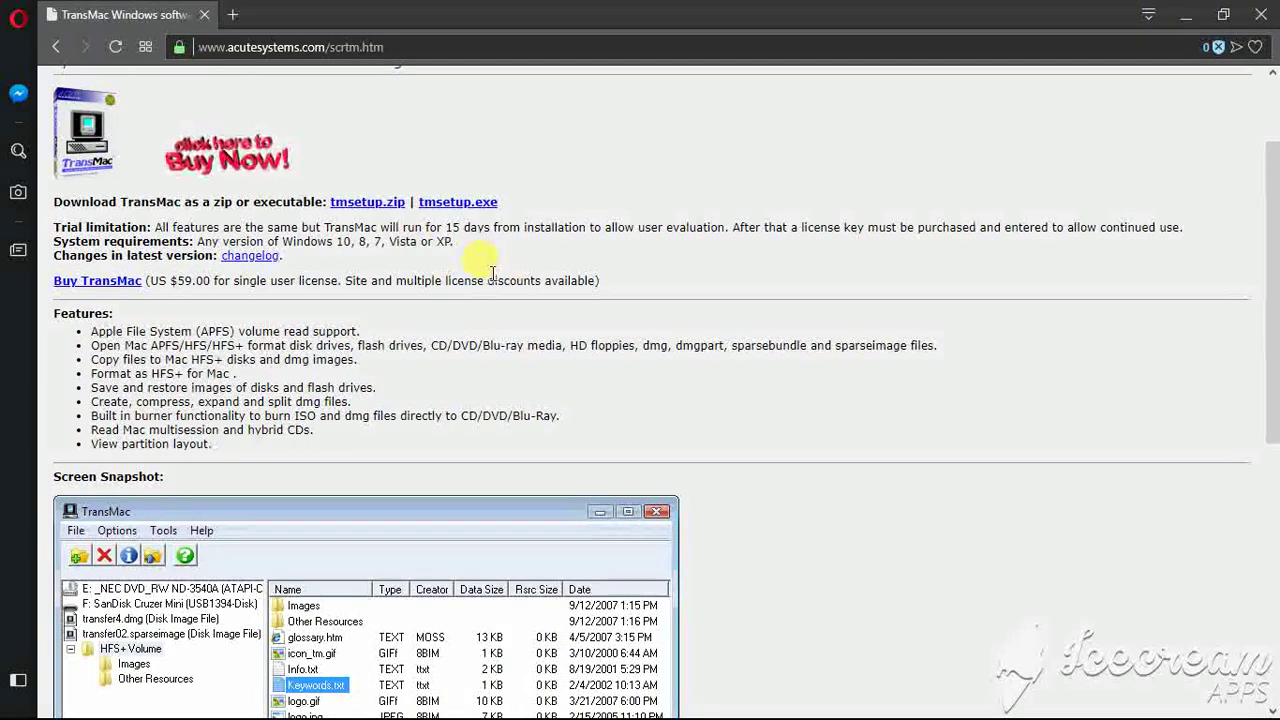
{"action": "scroll", "coordinate": [453, 282], "scroll_direction": "up", "scroll_amount": 3}
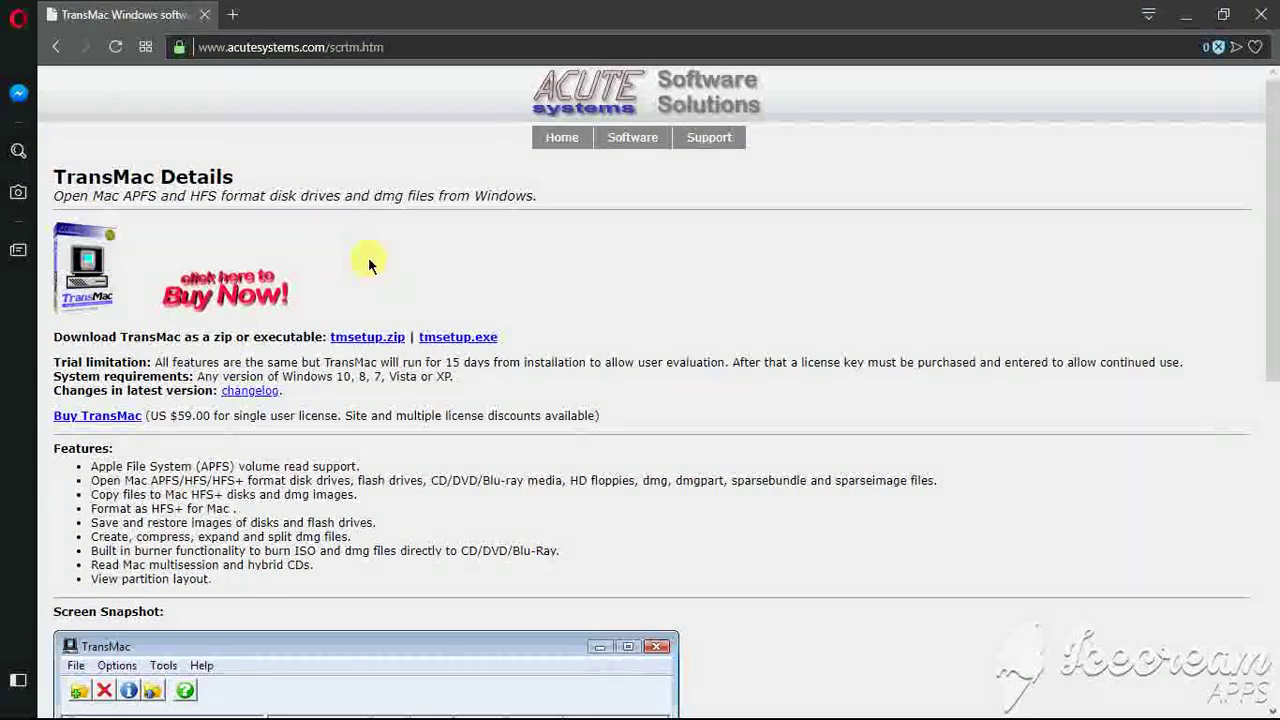
{"action": "left_click", "coordinate": [204, 14]}
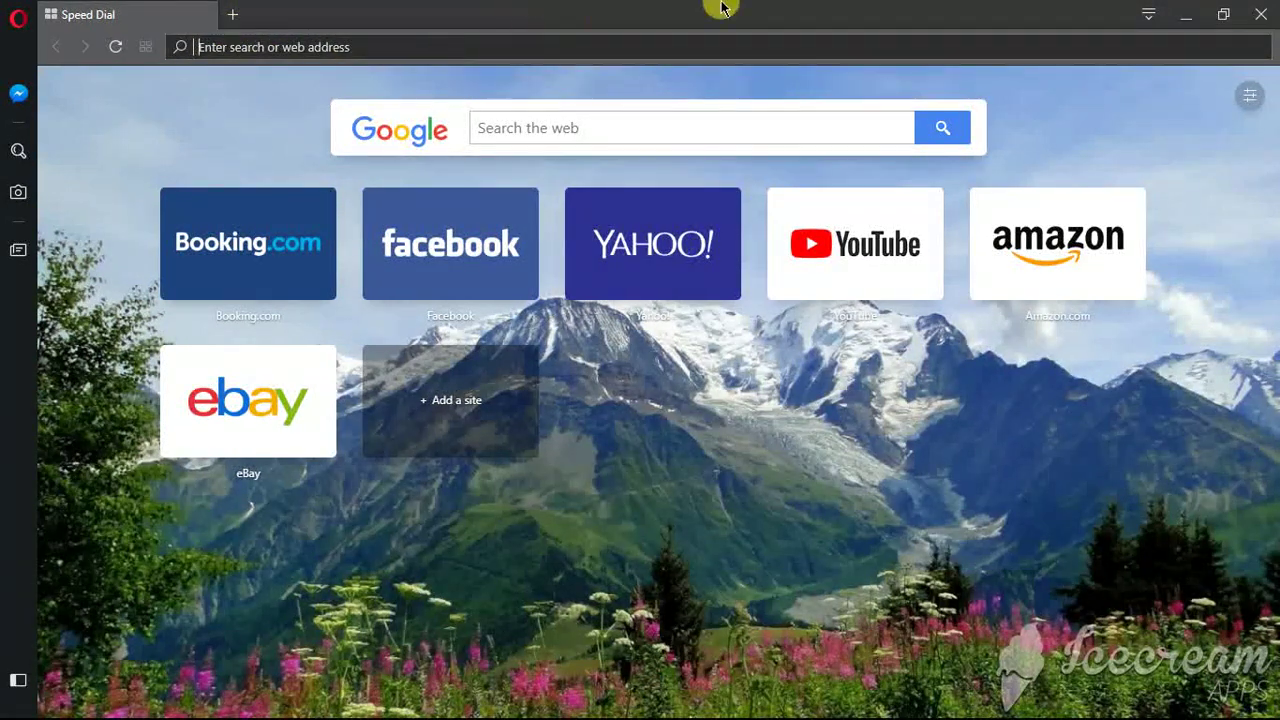
{"action": "left_click", "coordinate": [1257, 11]}
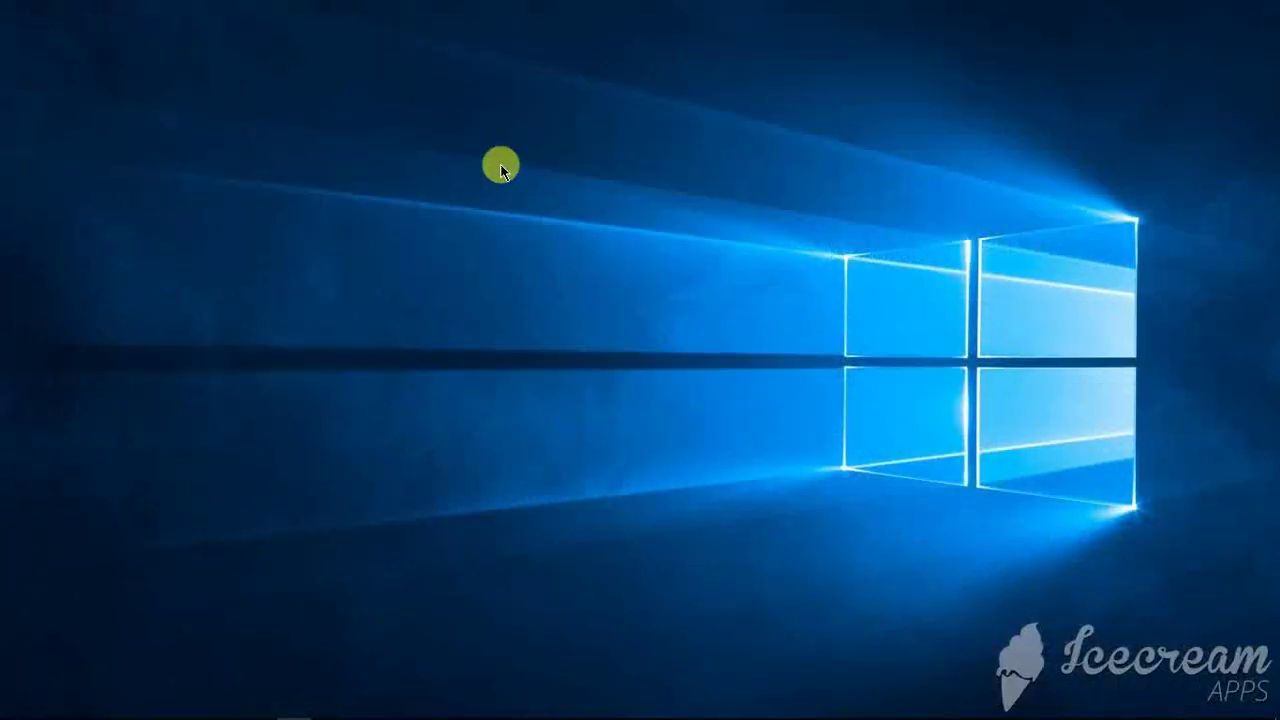
{"action": "right_click", "coordinate": [459, 131]}
{"action": "right_click", "coordinate": [434, 134]}
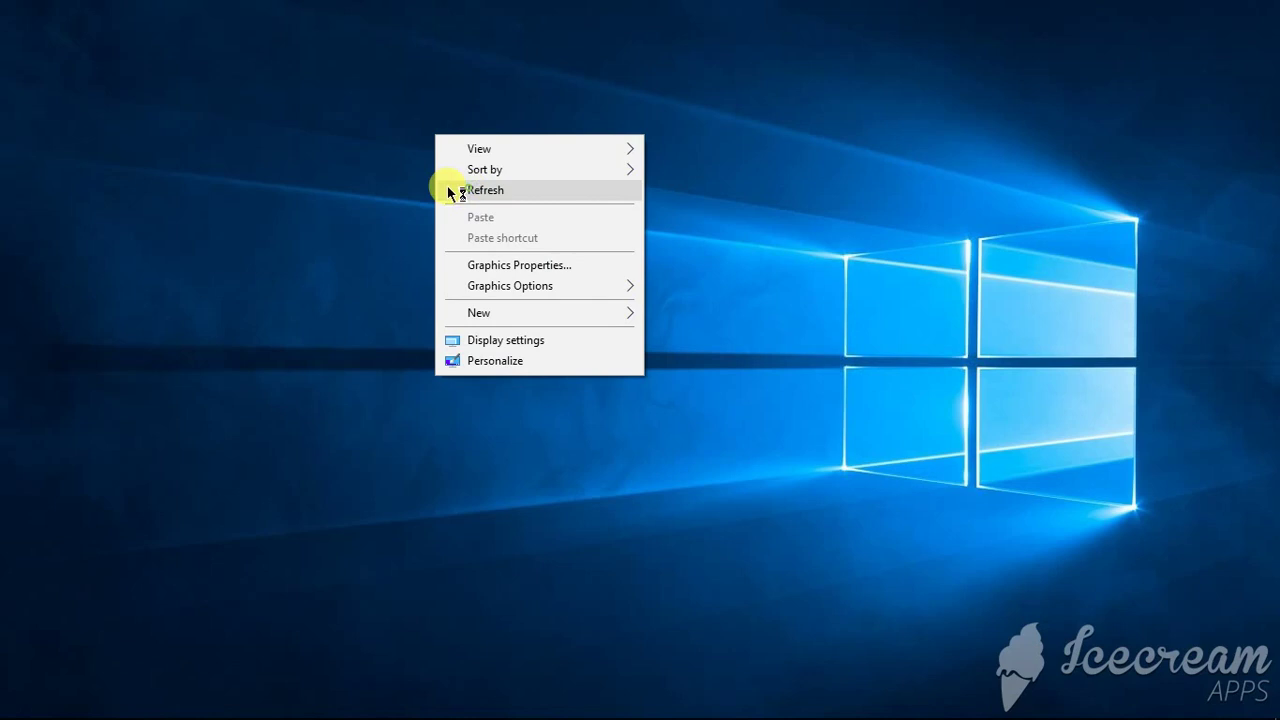
{"action": "right_click", "coordinate": [385, 150]}
{"action": "left_click", "coordinate": [420, 207]}
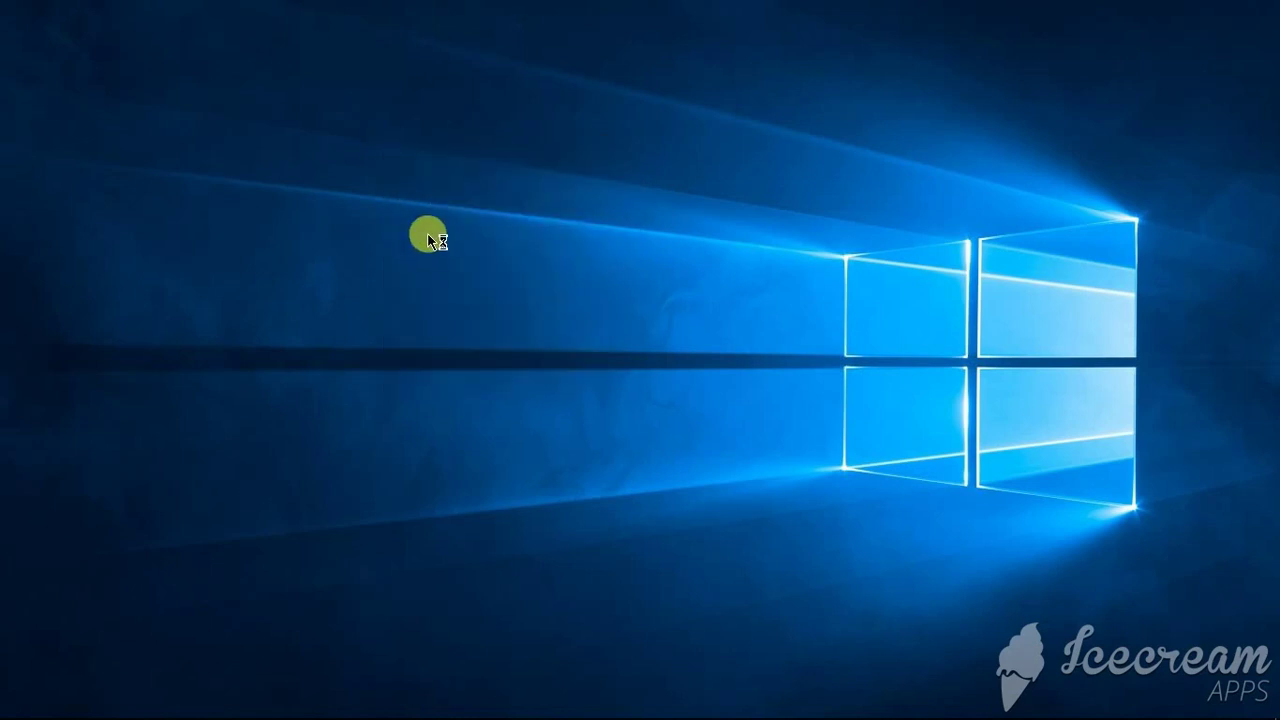
{"action": "right_click", "coordinate": [322, 208]}
{"action": "left_click", "coordinate": [378, 269]}
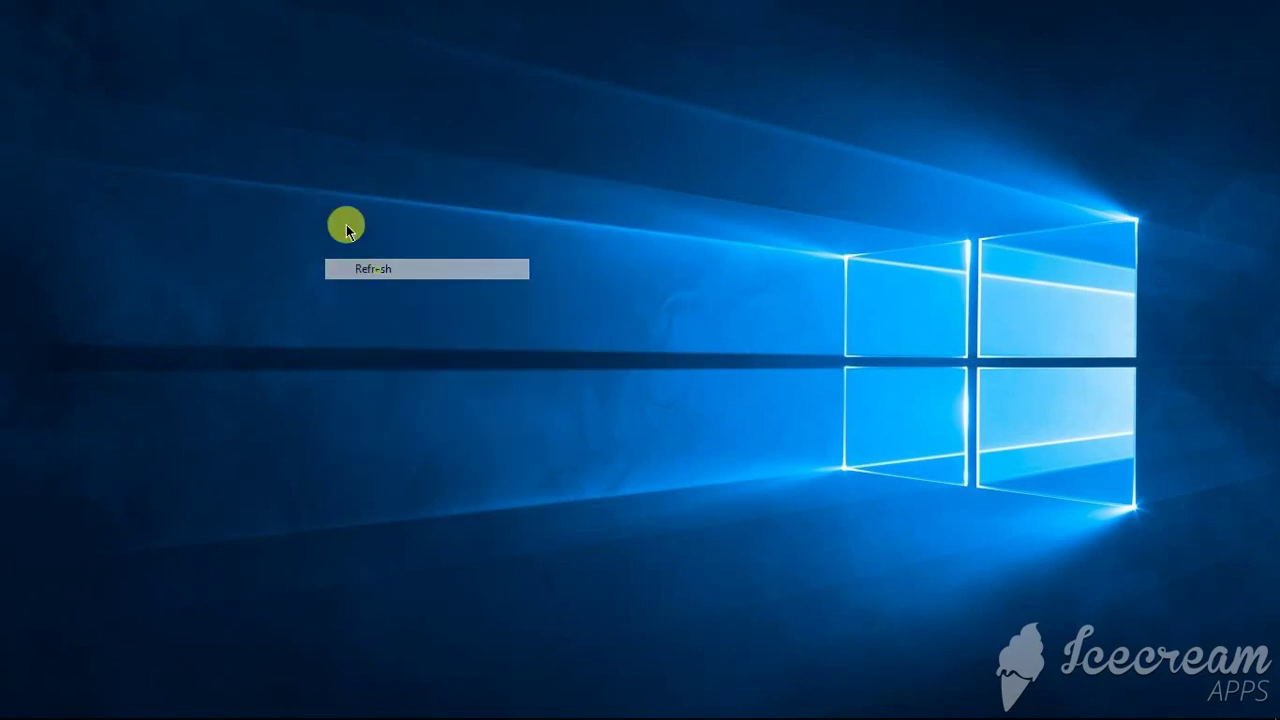
{"action": "right_click", "coordinate": [336, 192]}
{"action": "left_click", "coordinate": [376, 248]}
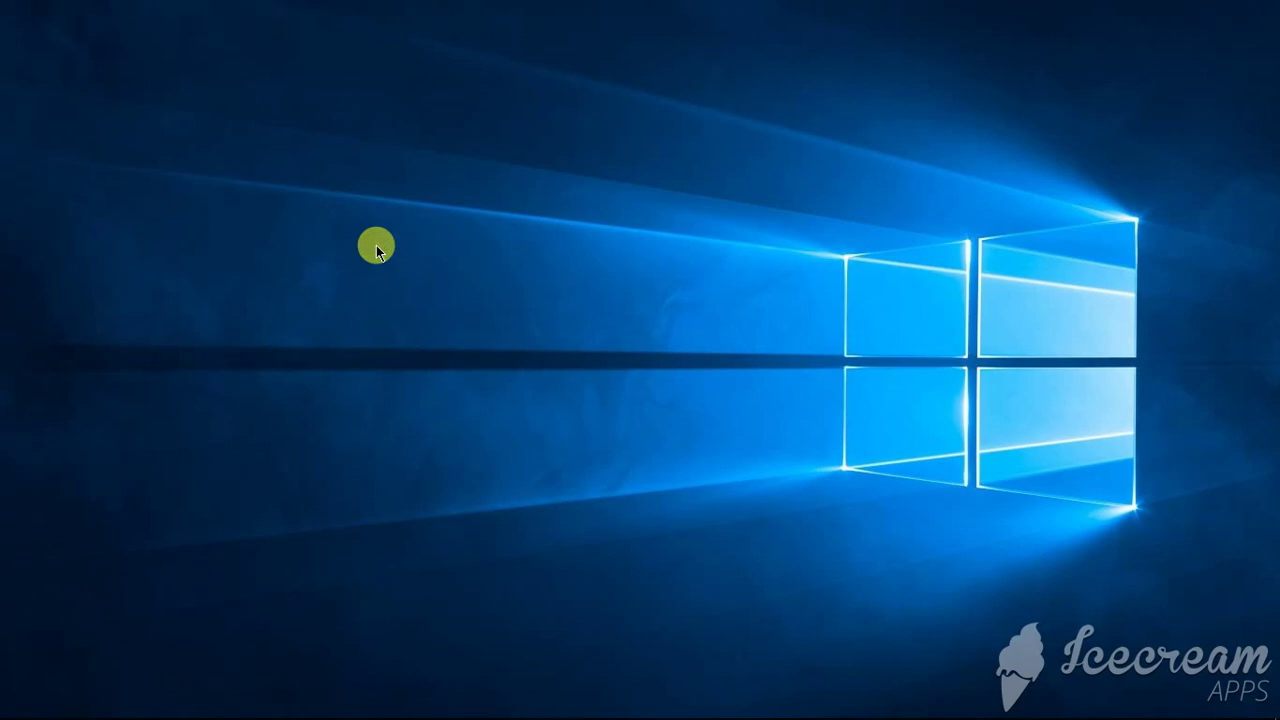
Launch TransMac and run it in trial mode.
{"action": "key", "text": "super"}
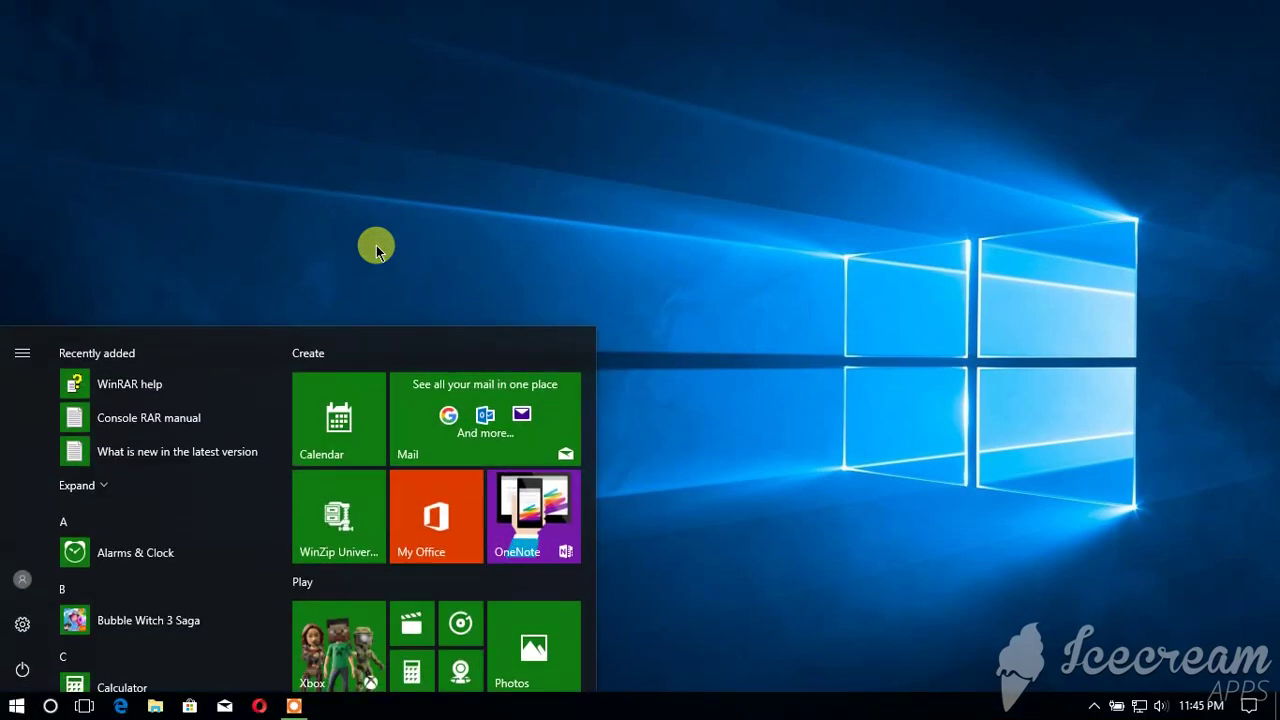
{"action": "type", "text": "tran"}
{"action": "key", "text": "Escape"}
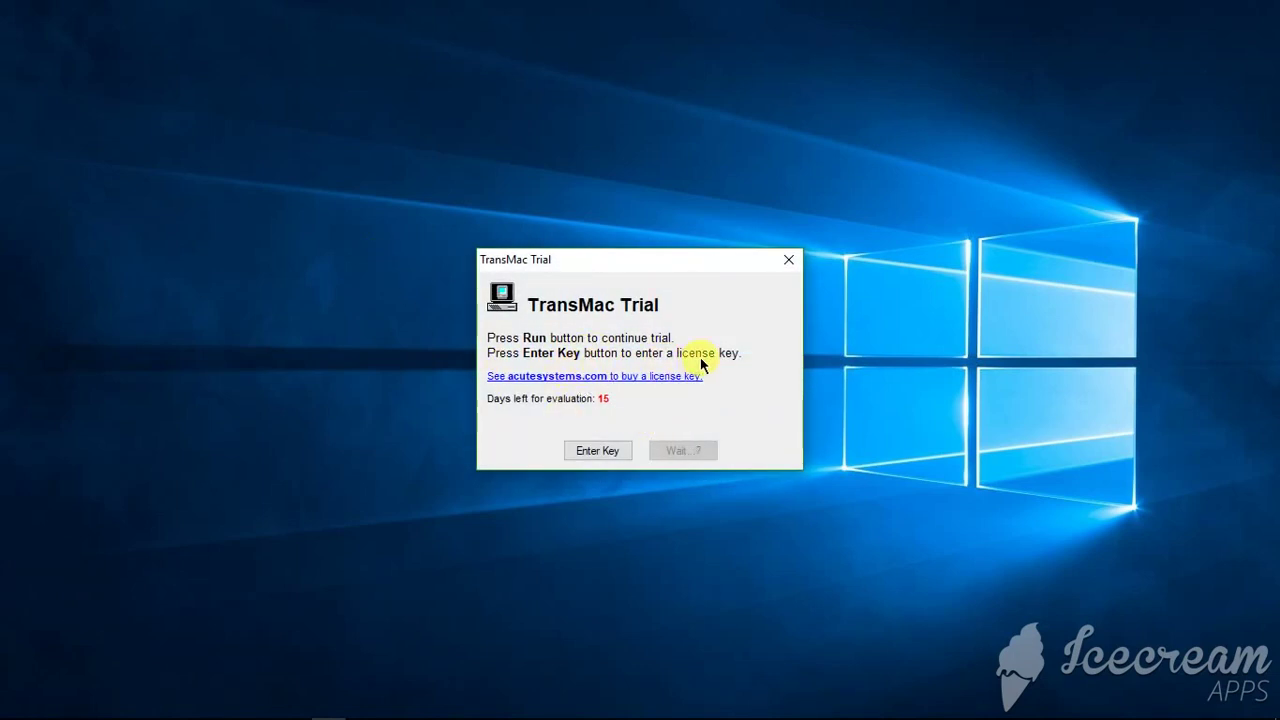
{"action": "left_click_drag", "start_coordinate": [709, 259], "coordinate": [715, 233]}
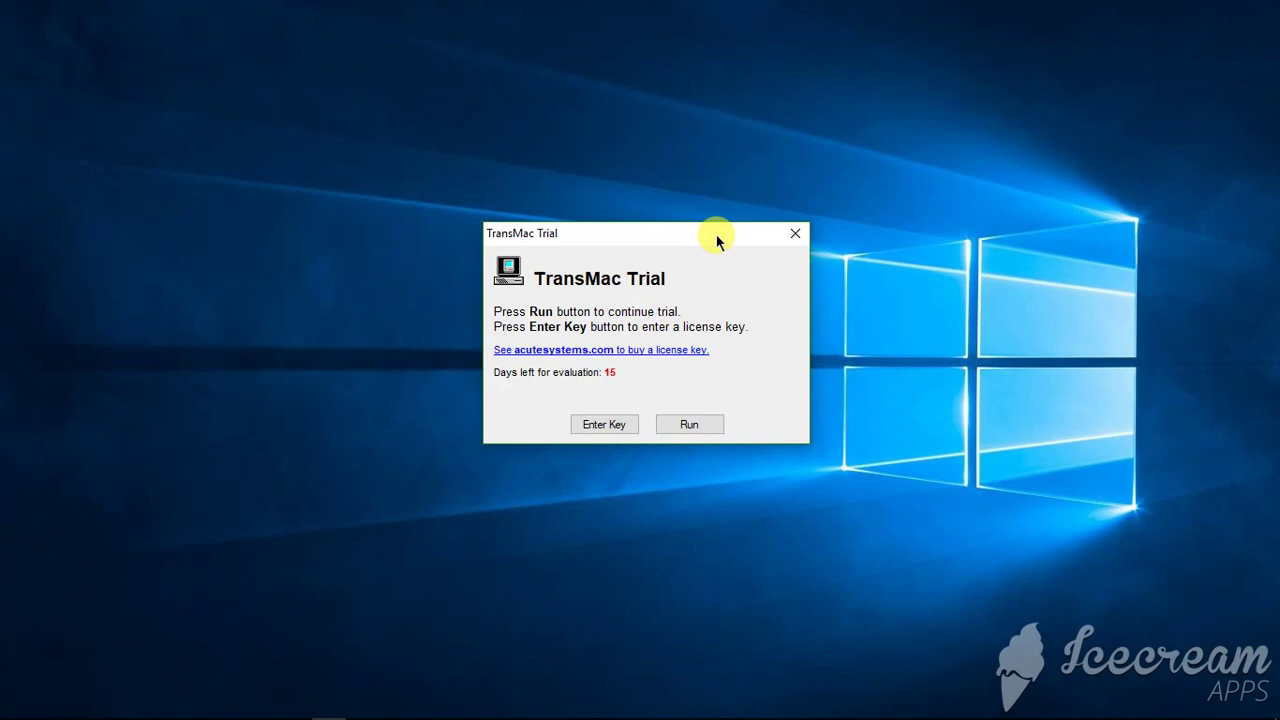
{"action": "left_click", "coordinate": [699, 422]}
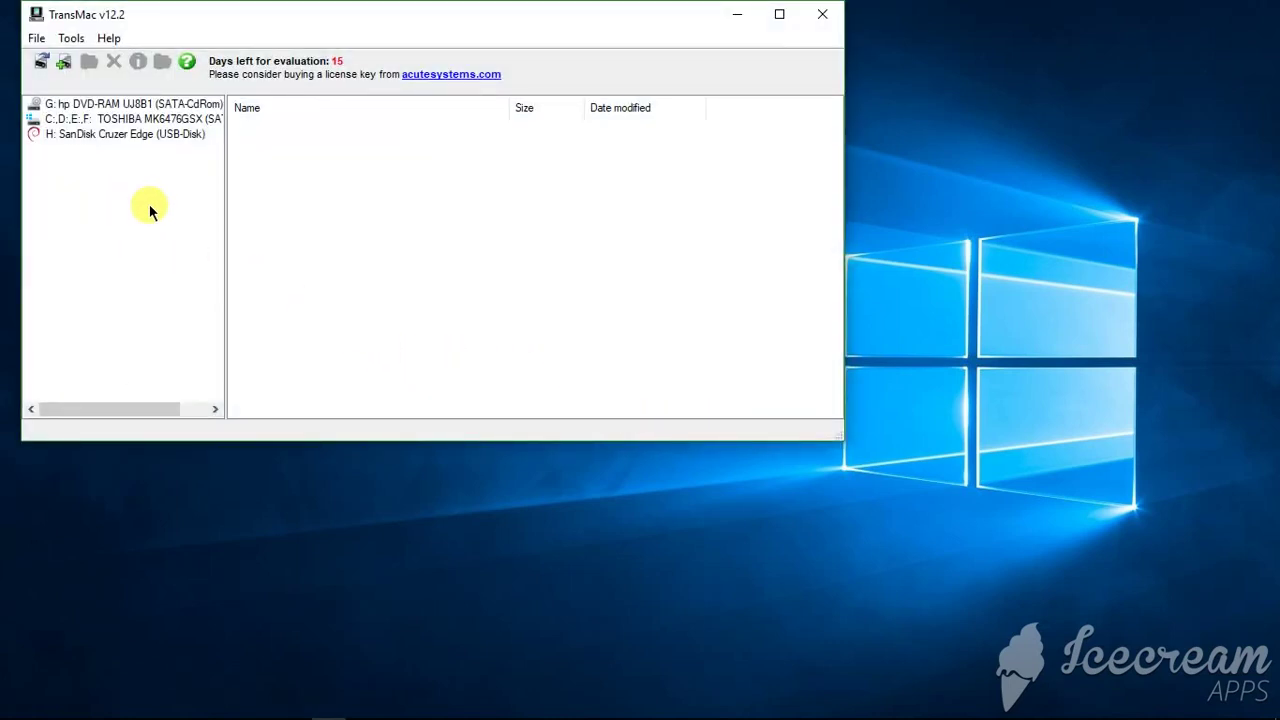
Reposition the TransMac window nearer the middle of the desktop.
{"action": "right_click", "coordinate": [120, 140]}
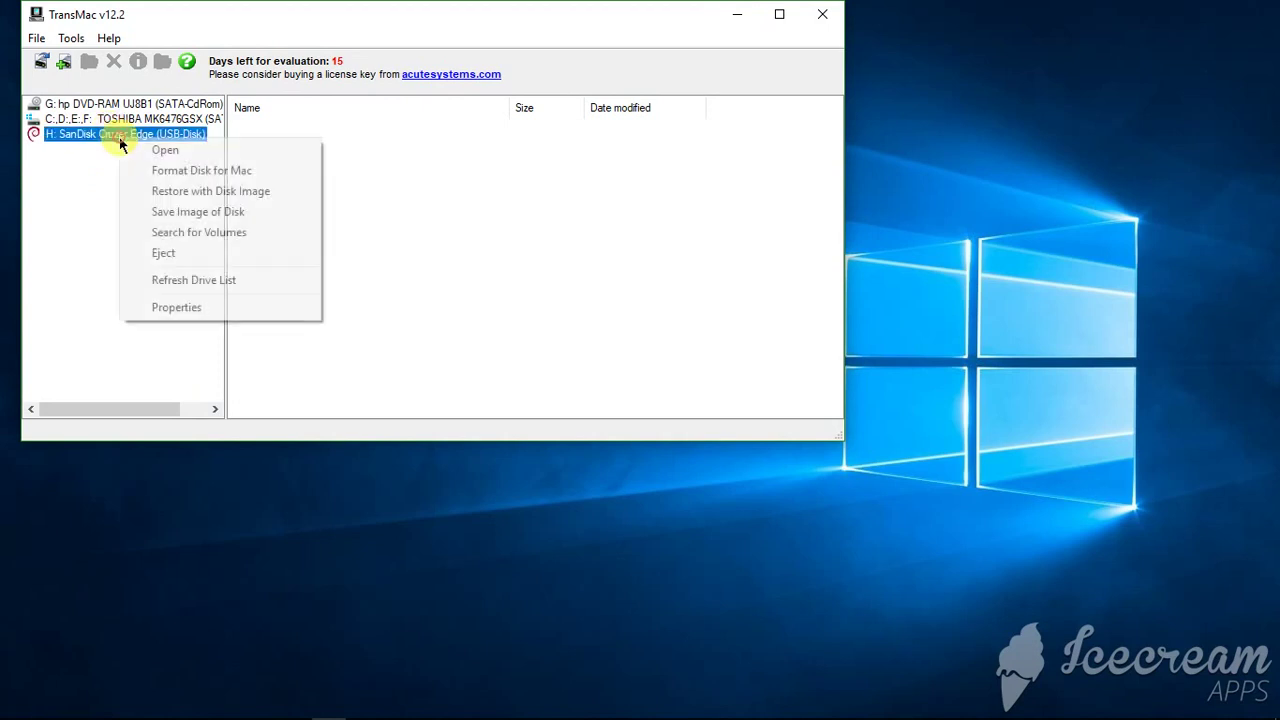
{"action": "left_click", "coordinate": [77, 192]}
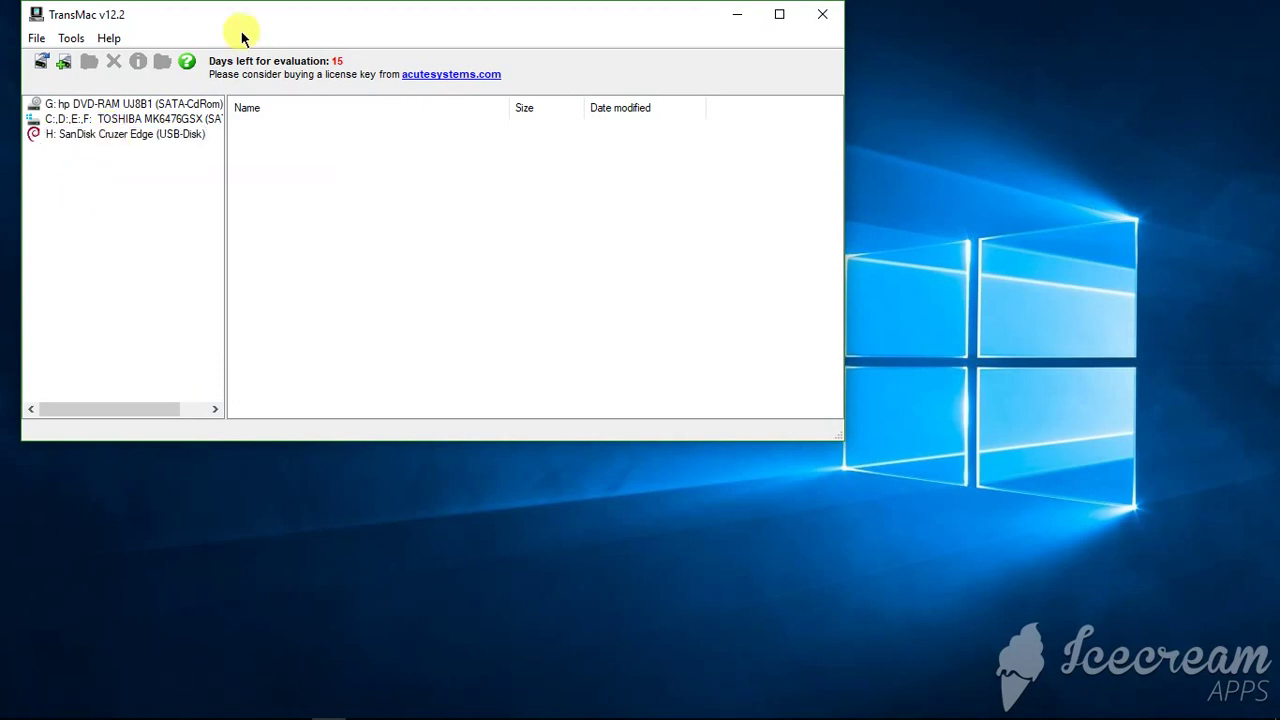
{"action": "left_click_drag", "start_coordinate": [308, 17], "coordinate": [483, 70]}
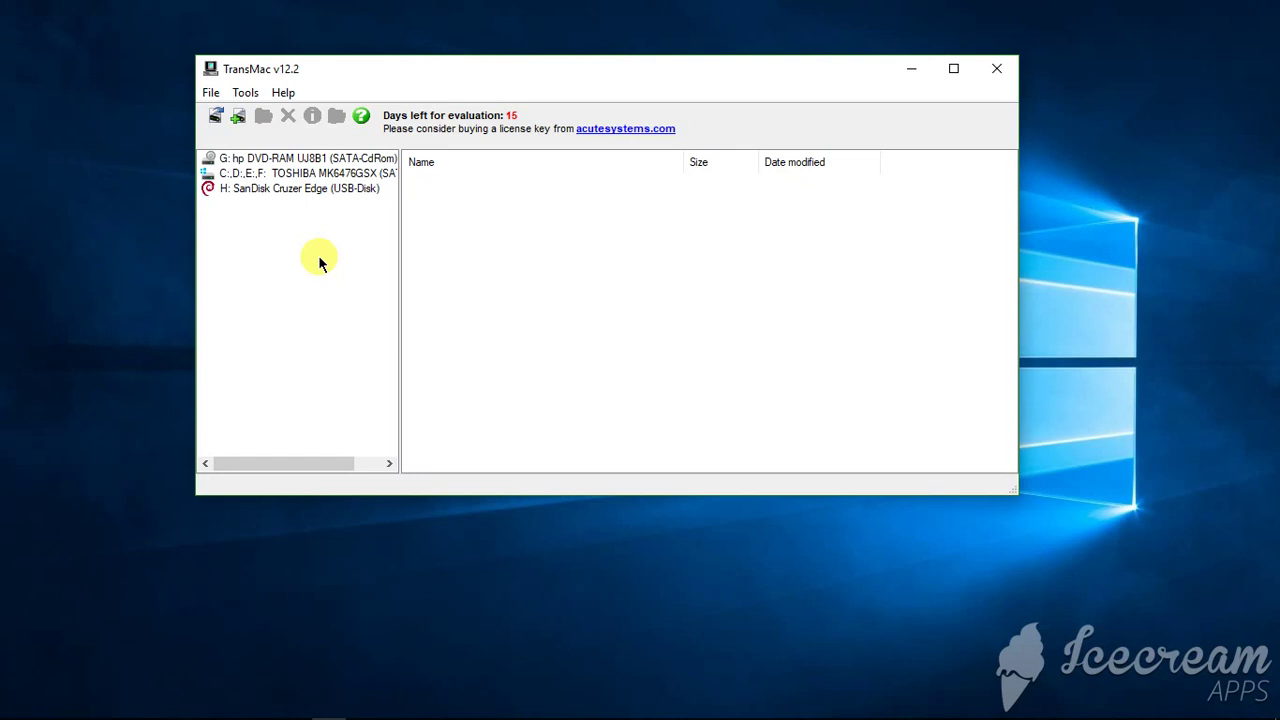
Request a Mac format of the SanDisk Cruzer Edge USB disk to restart TransMac as Administrator, and run the trial again.
{"action": "right_click", "coordinate": [287, 191]}
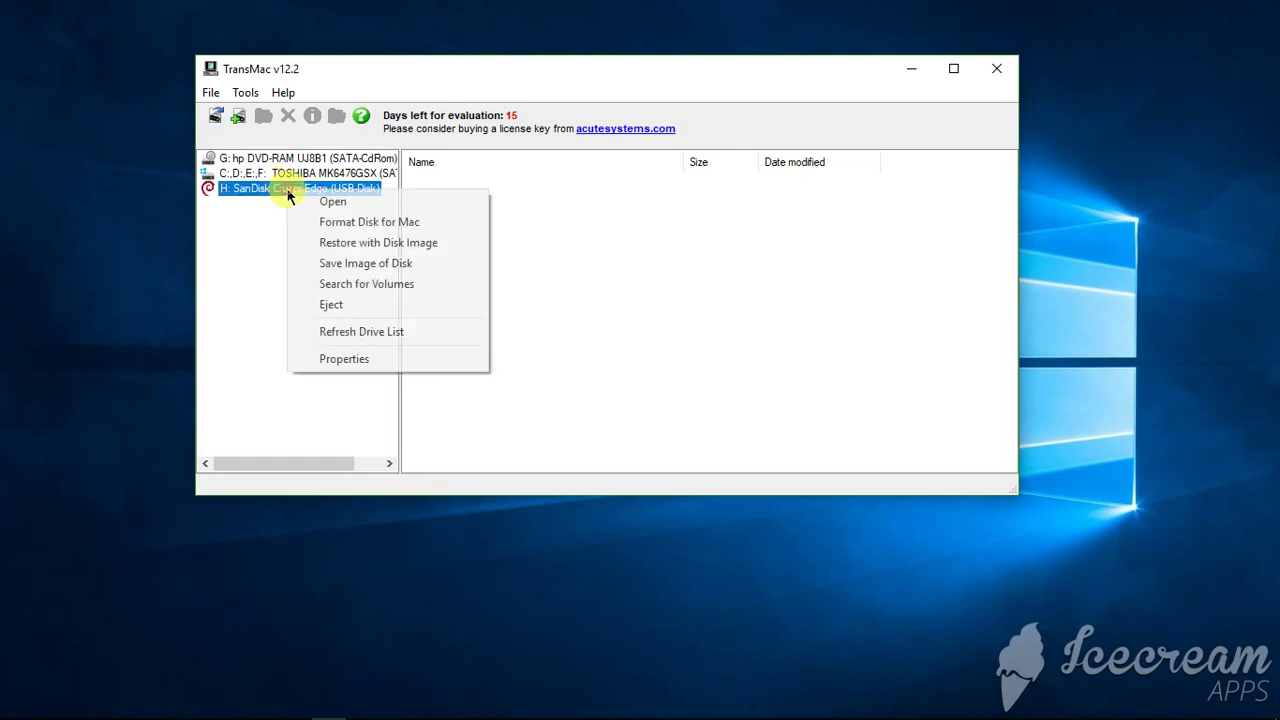
{"action": "left_click", "coordinate": [360, 224]}
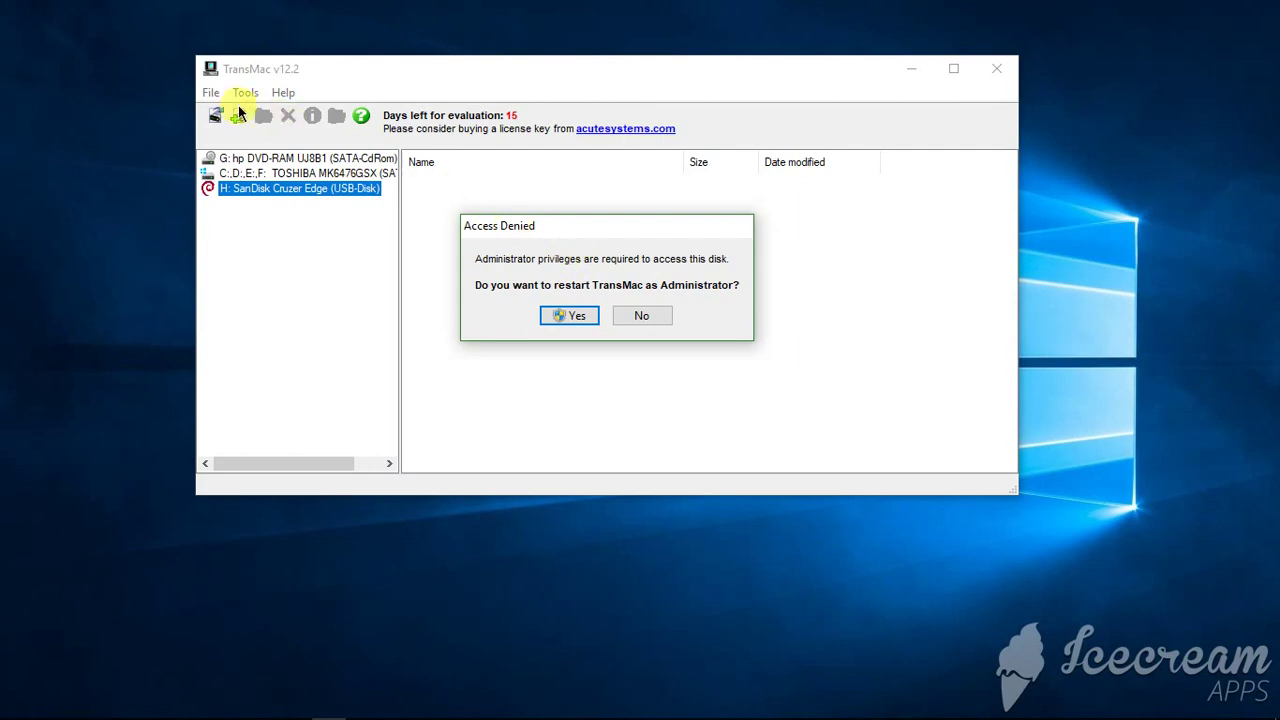
{"action": "left_click", "coordinate": [555, 318]}
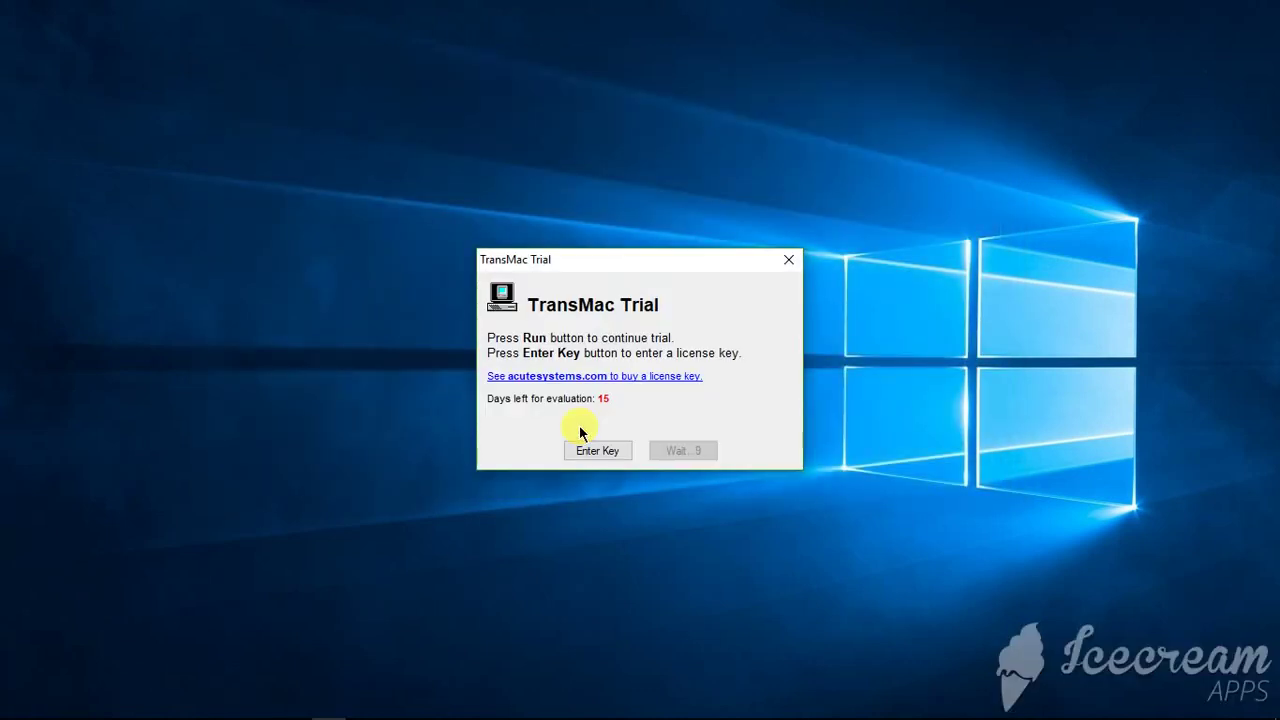
{"action": "left_click", "coordinate": [697, 414]}
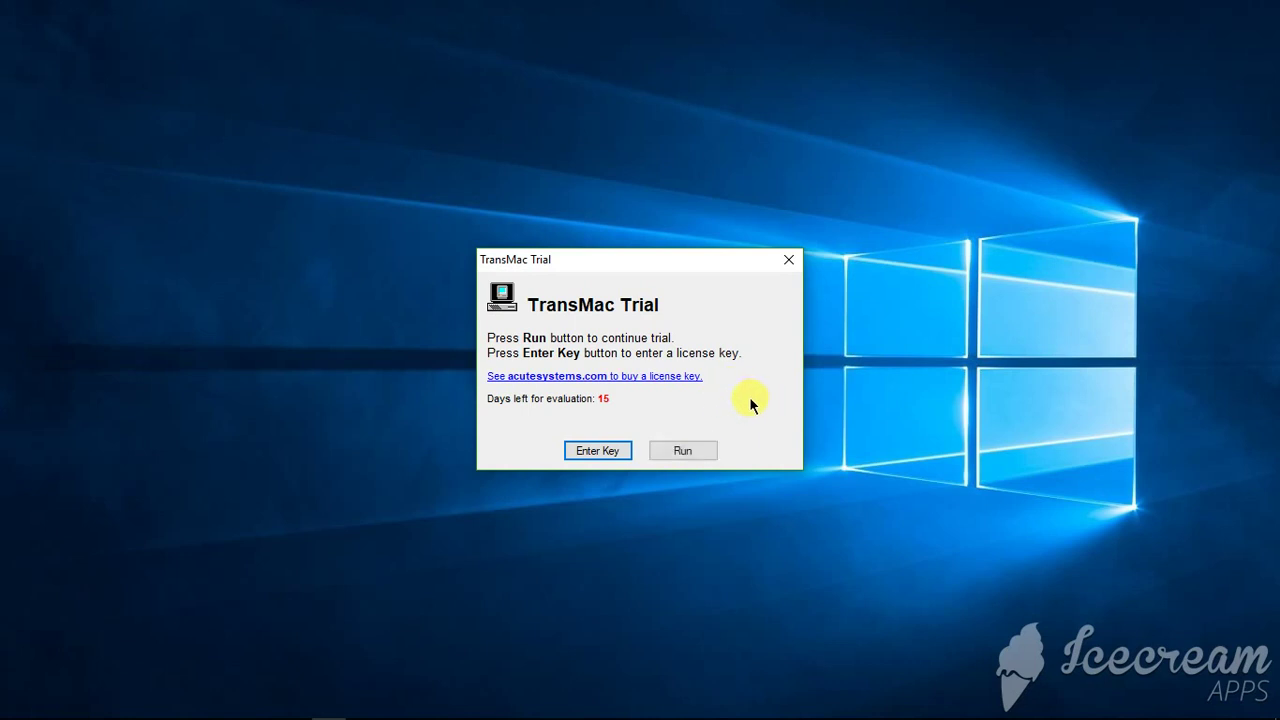
{"action": "left_click", "coordinate": [690, 447]}
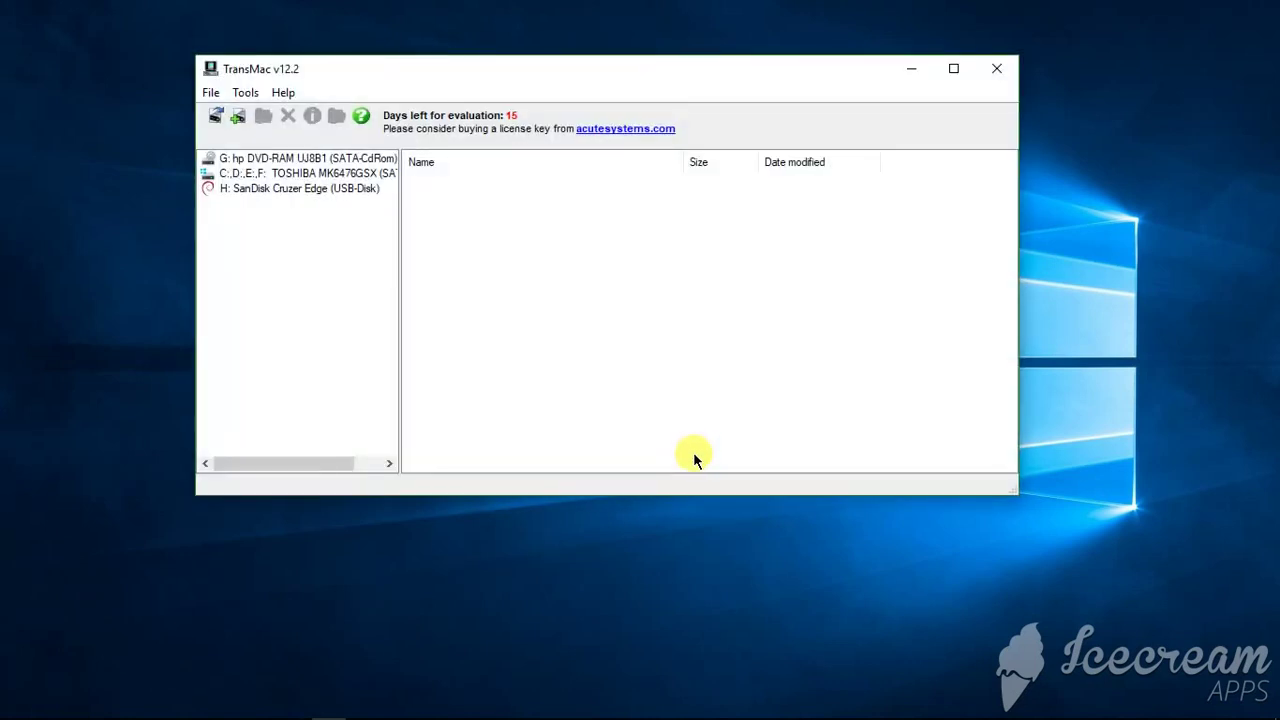
Format the SanDisk Cruzer Edge USB disk for Mac with the volume name "Mac OS Sierra".
{"action": "right_click", "coordinate": [308, 196]}
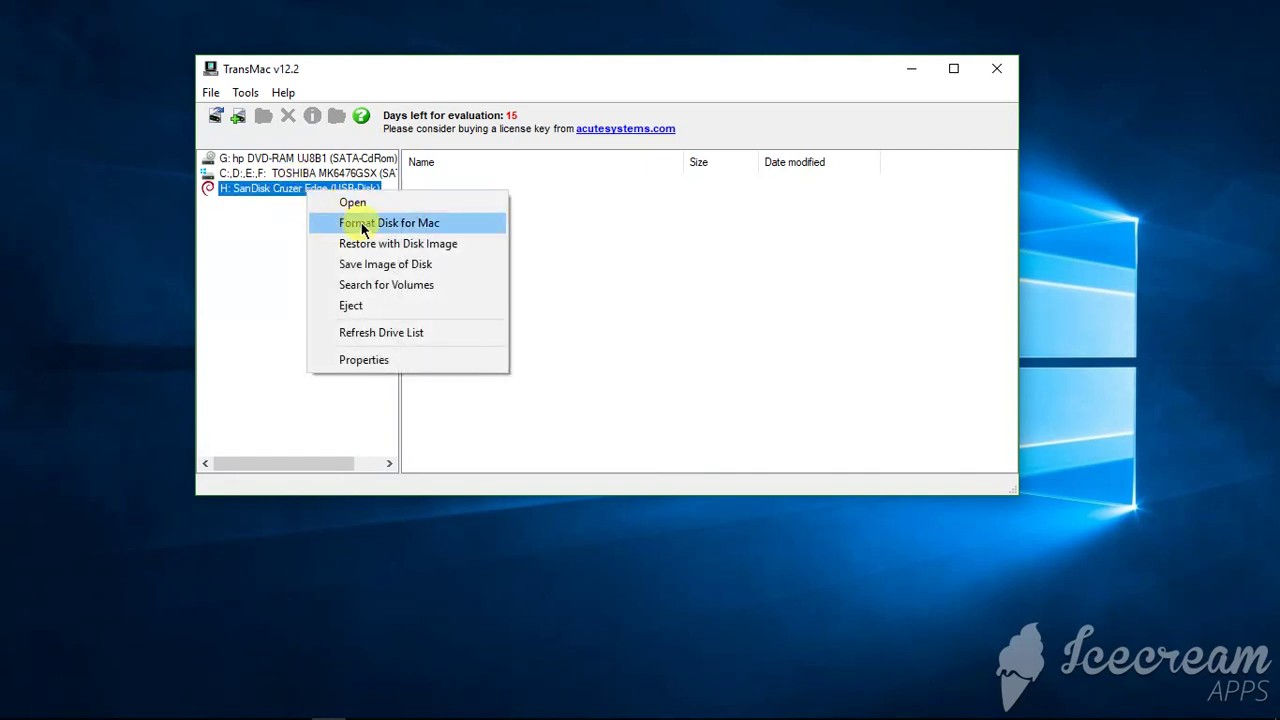
{"action": "left_click", "coordinate": [362, 225]}
{"action": "left_click", "coordinate": [557, 307]}
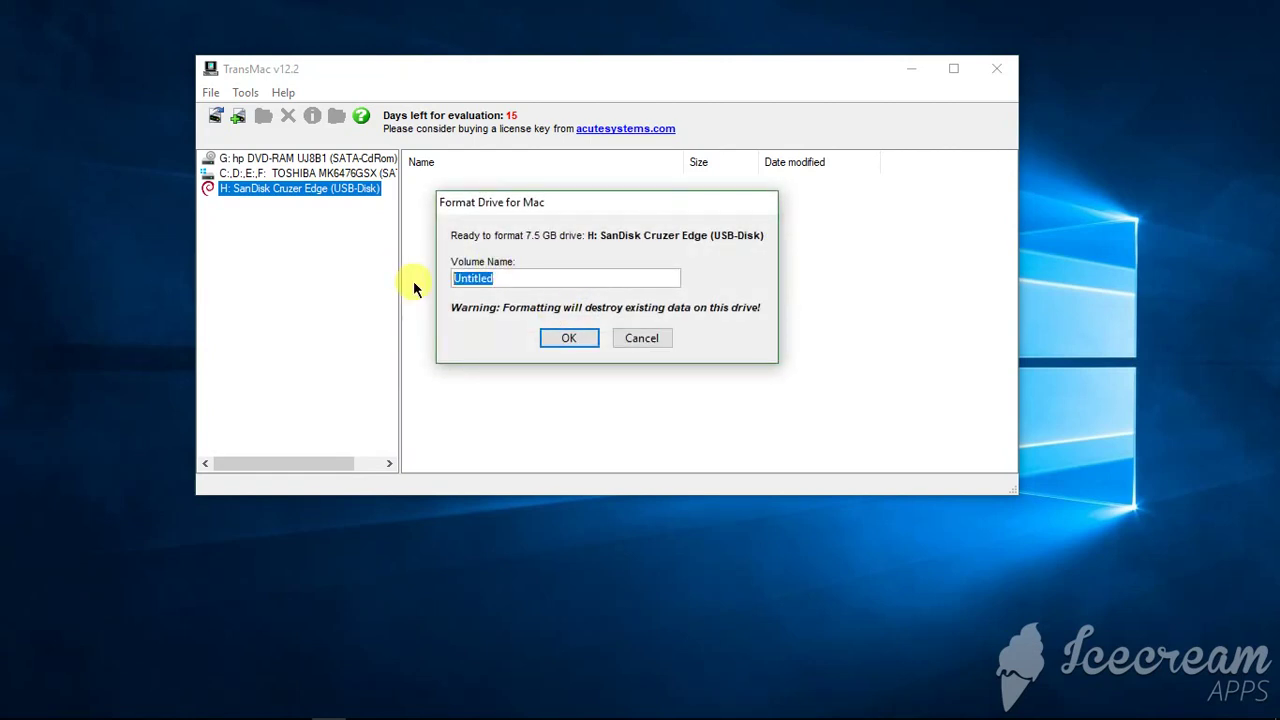
{"action": "type", "text": "Mac OS Sierra"}
{"action": "left_click", "coordinate": [565, 337]}
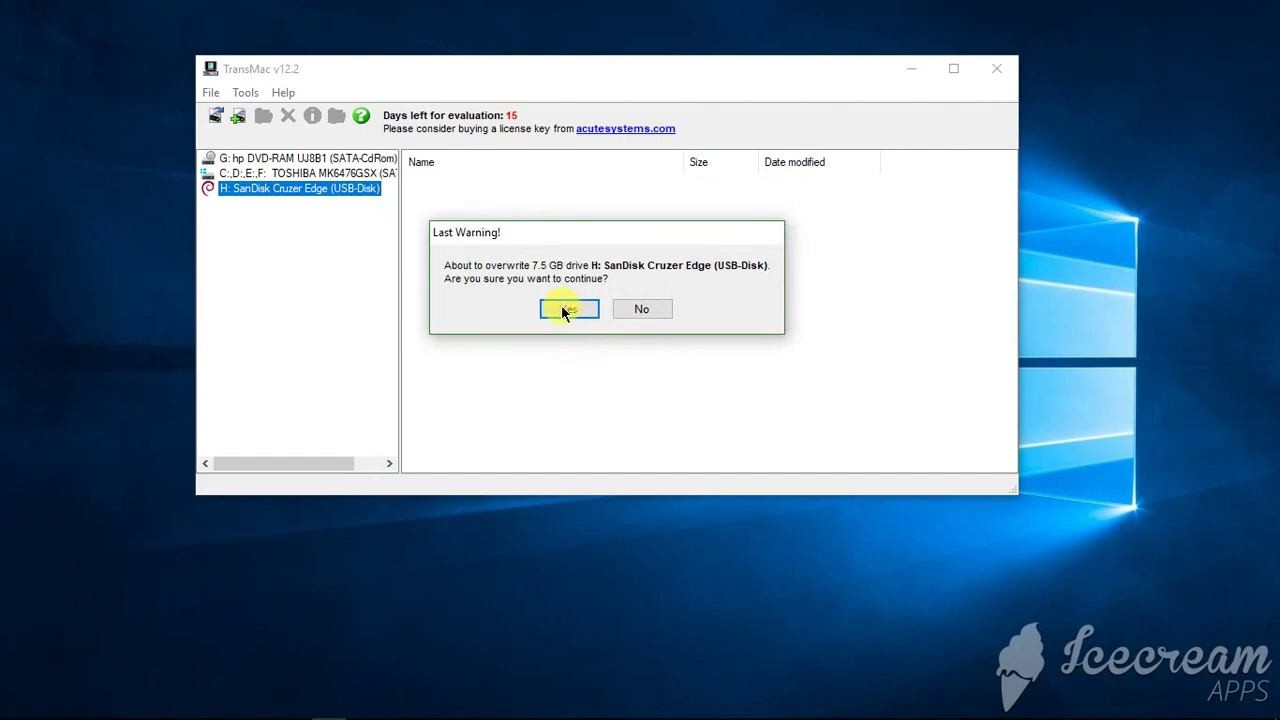
{"action": "left_click", "coordinate": [566, 310]}
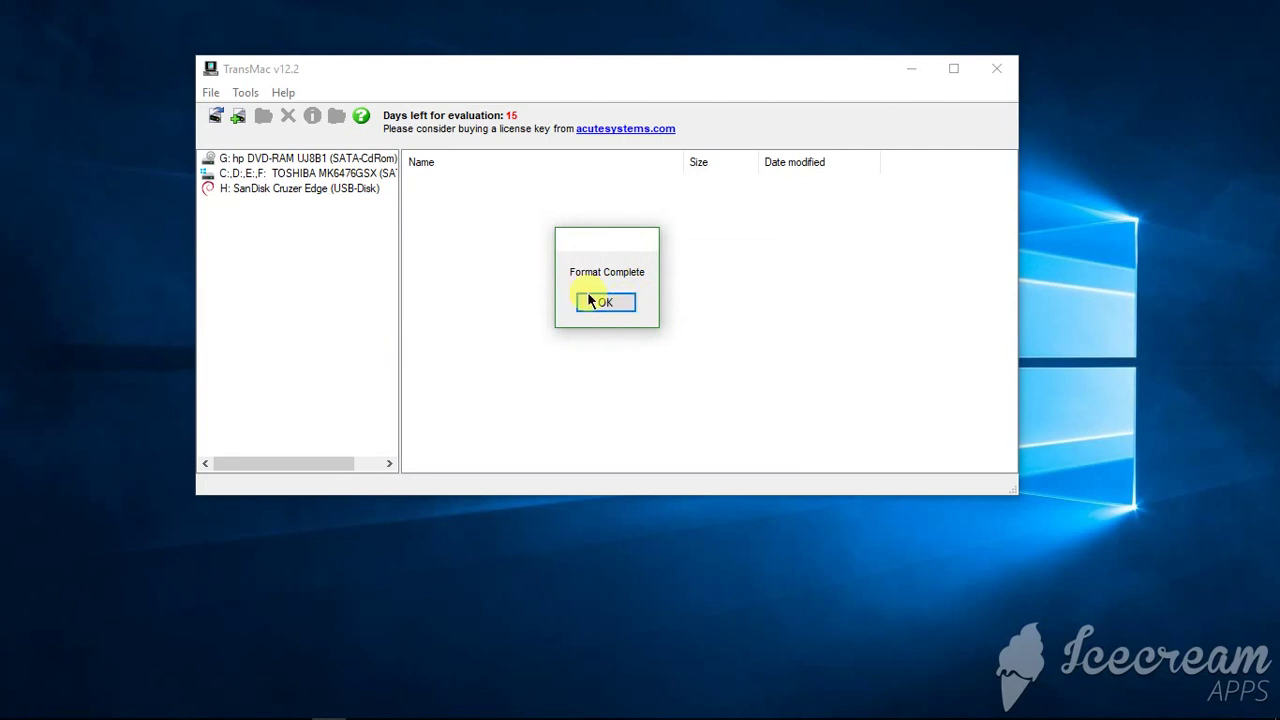
{"action": "left_click", "coordinate": [596, 305]}
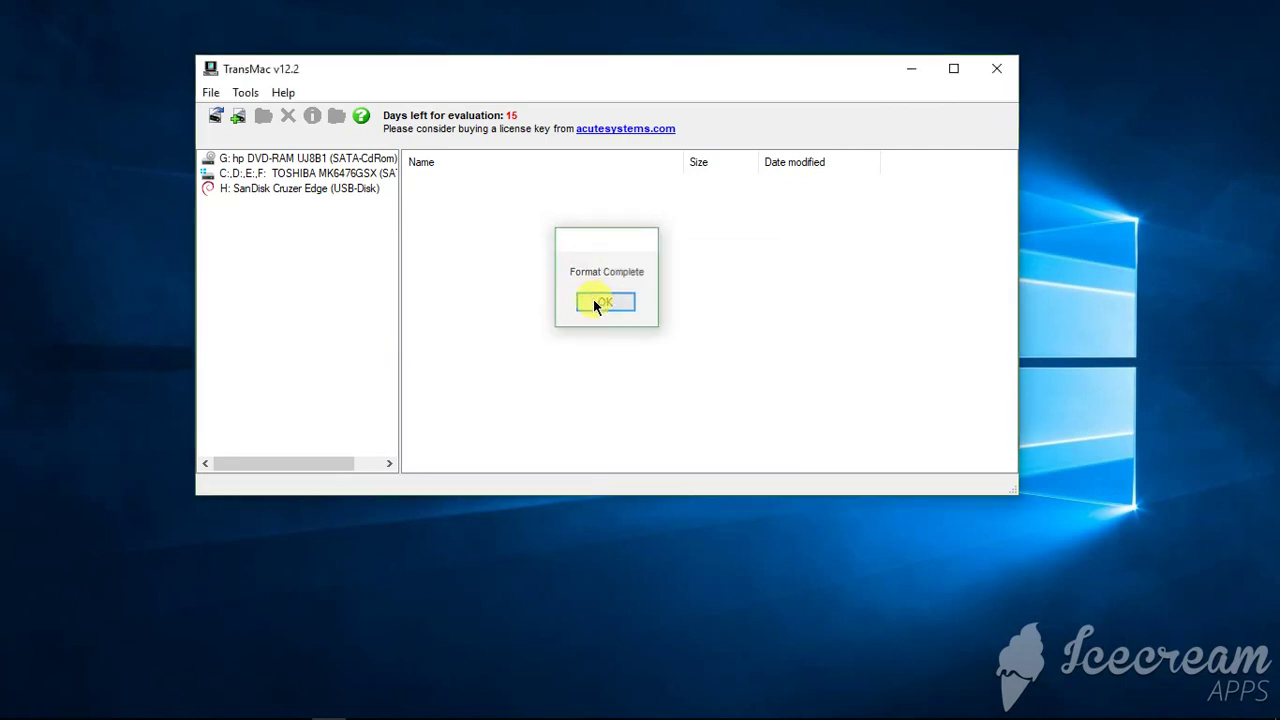
Restore the SanDisk Cruzer Edge USB disk with the disk image _Getintopc.com_macOS_10.13.5_High_Sierra.dmg, accepting the overwrite warnings.
{"action": "left_click", "coordinate": [328, 187]}
{"action": "right_click", "coordinate": [328, 187]}
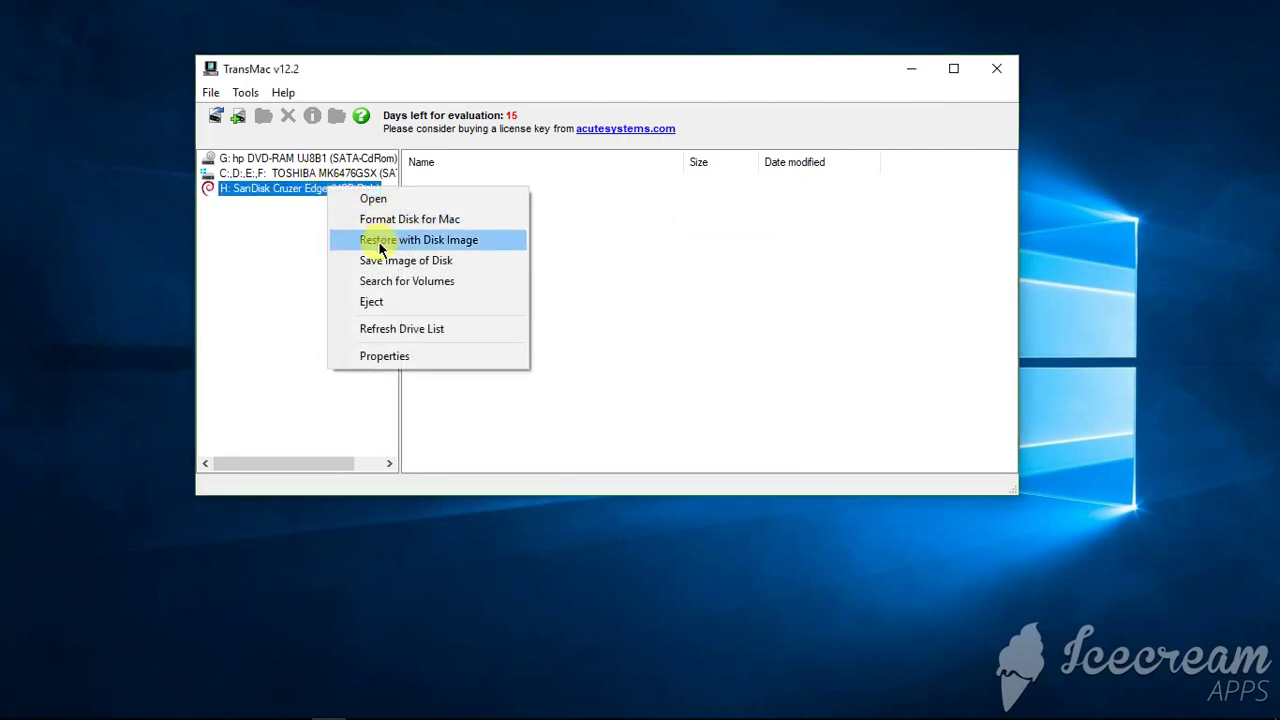
{"action": "left_click", "coordinate": [380, 248]}
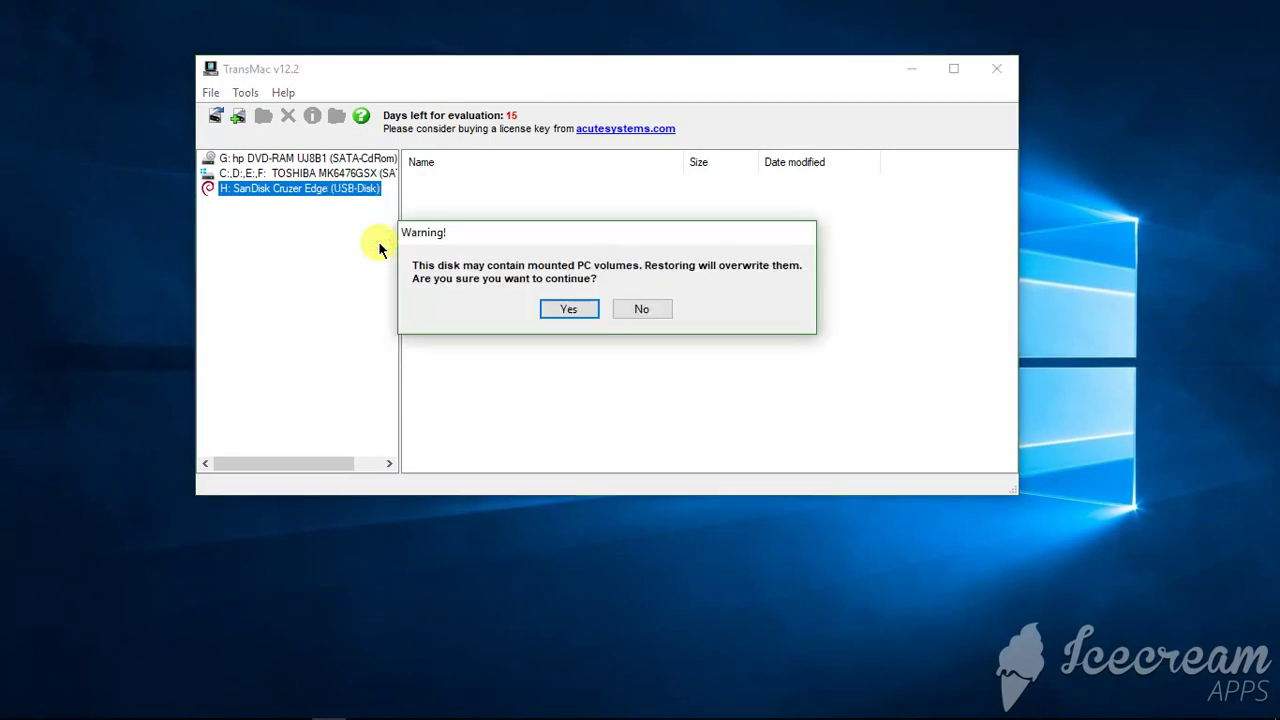
{"action": "left_click", "coordinate": [590, 311]}
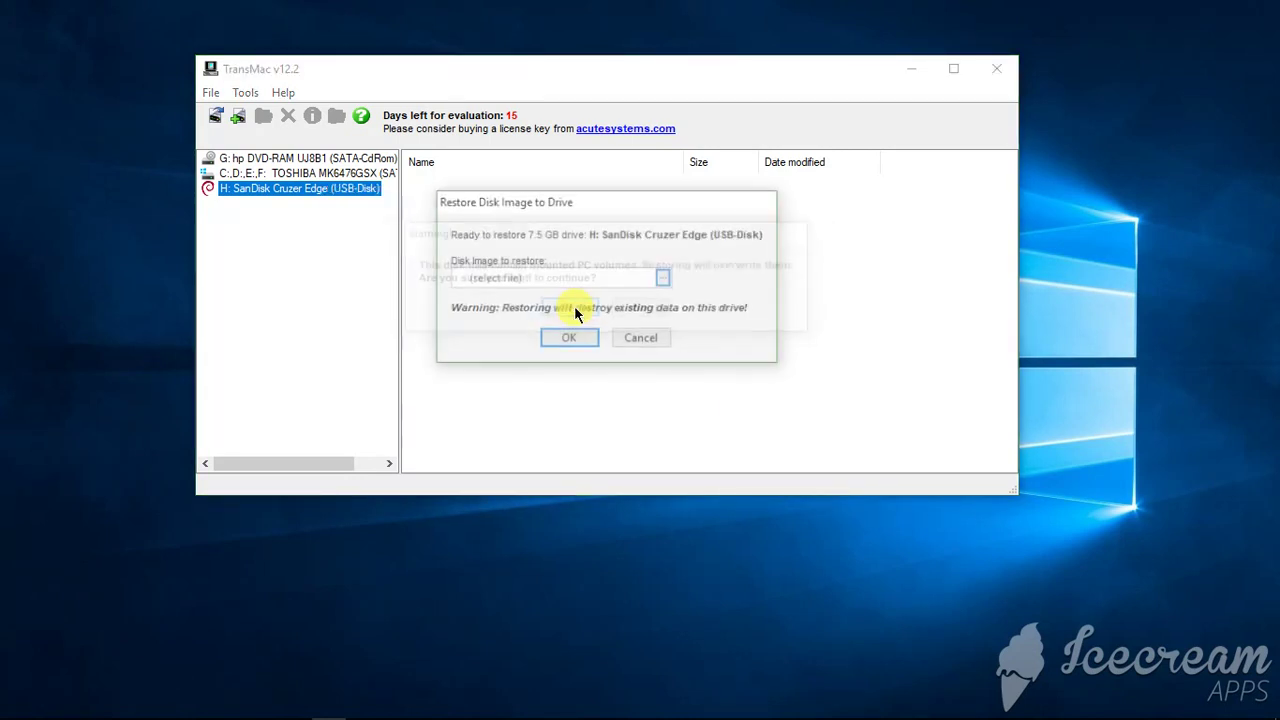
{"action": "left_click", "coordinate": [665, 279]}
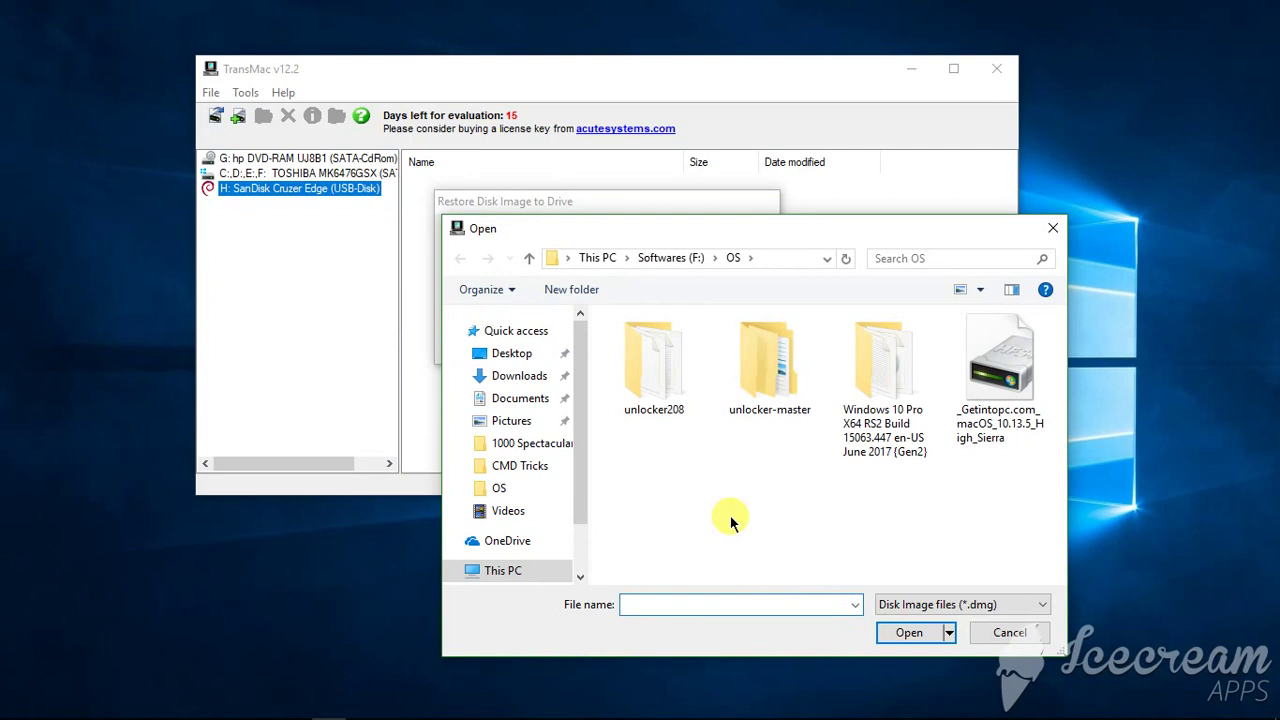
{"action": "left_click", "coordinate": [985, 415]}
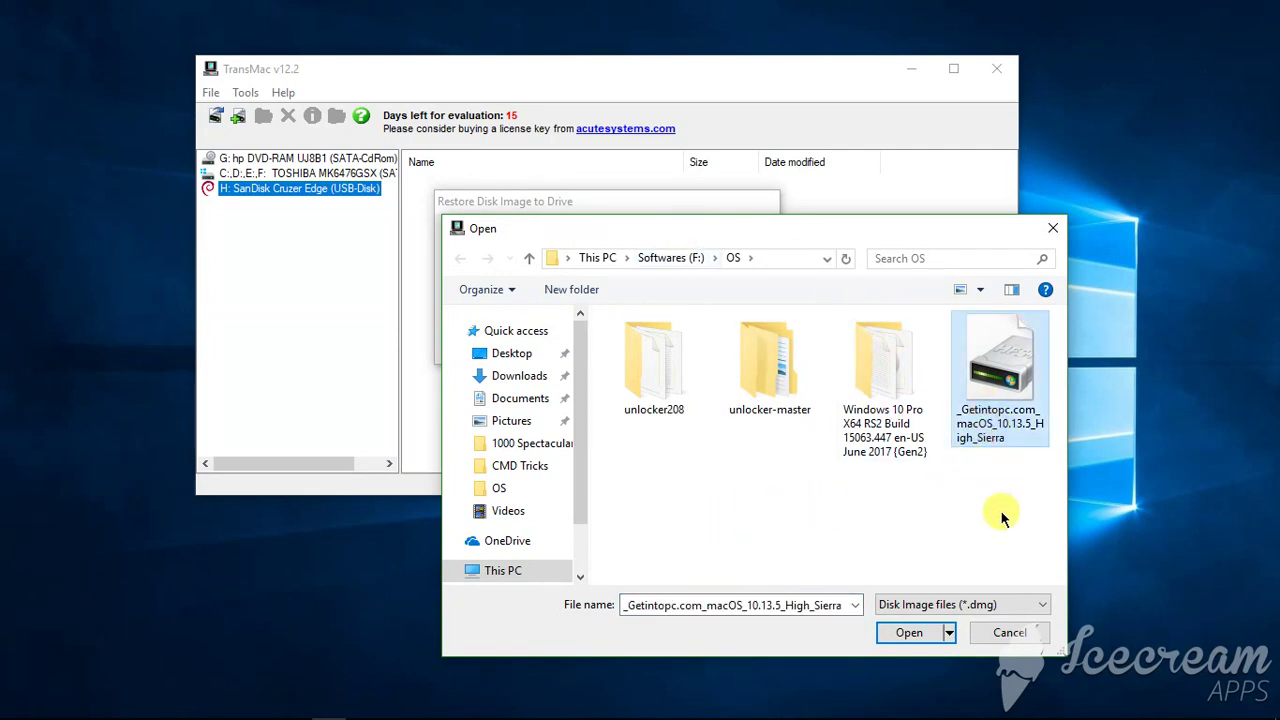
{"action": "left_click", "coordinate": [910, 634]}
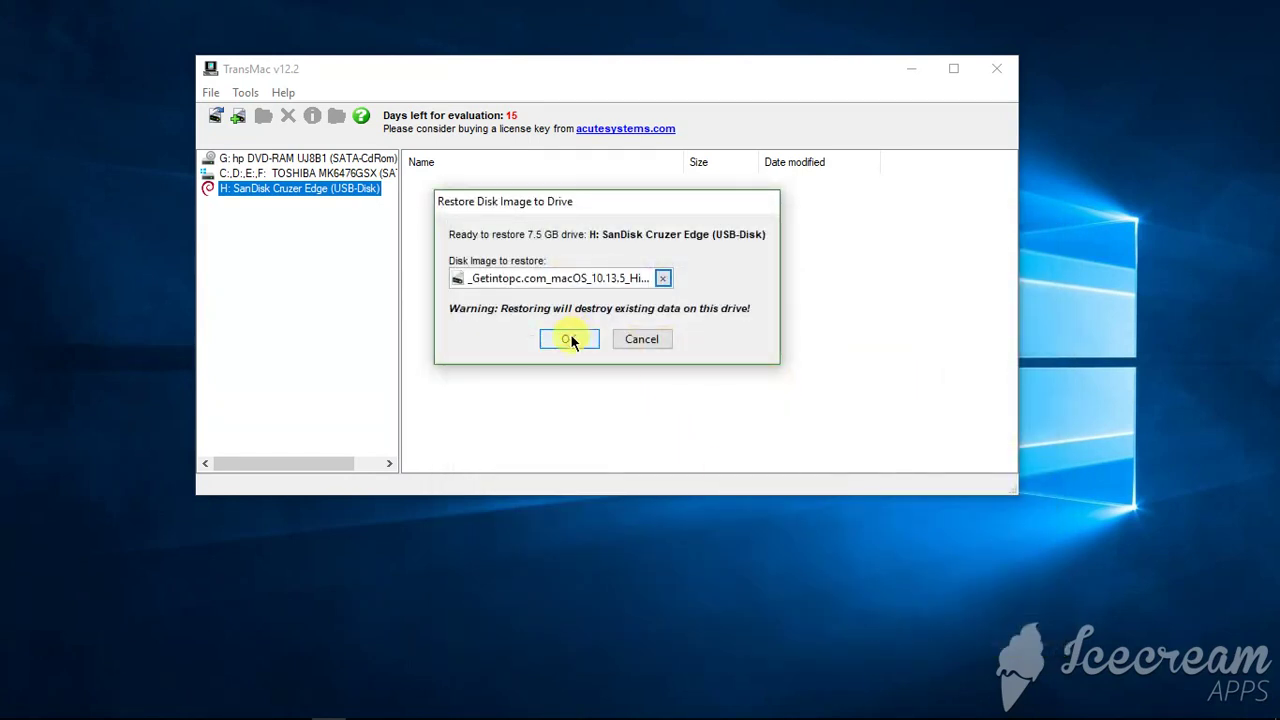
{"action": "left_click", "coordinate": [570, 340]}
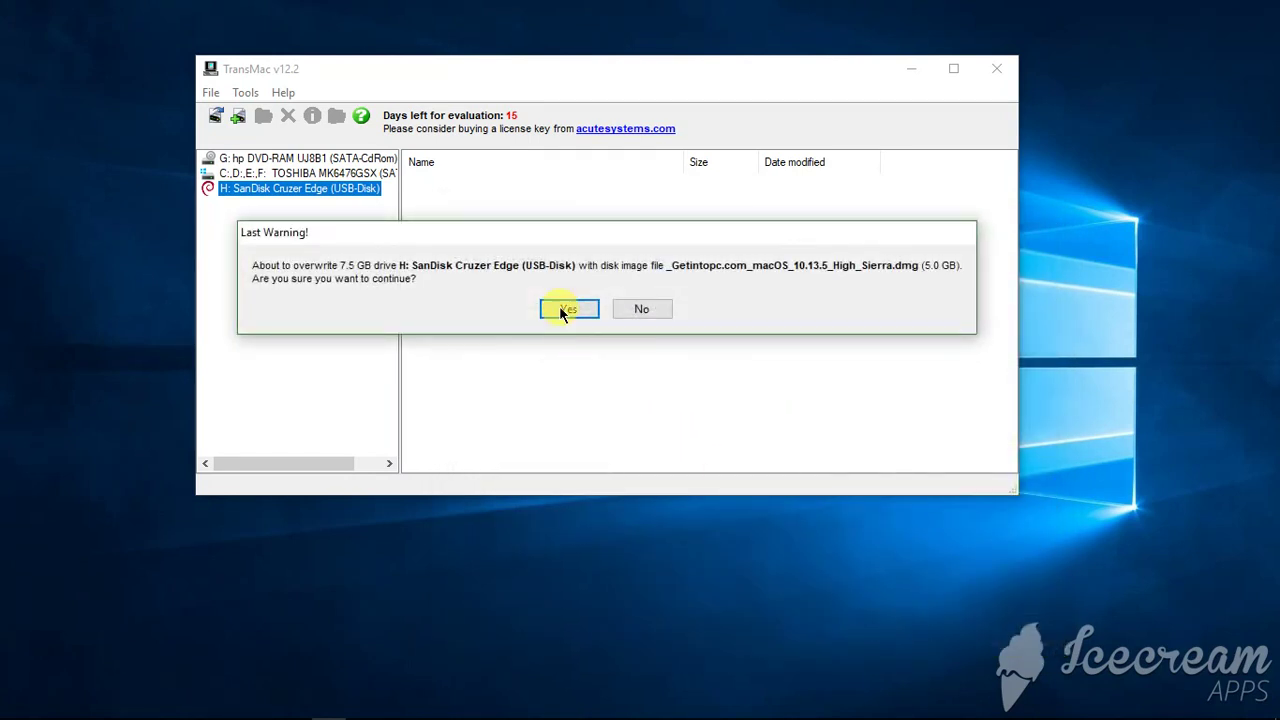
{"action": "left_click", "coordinate": [566, 311]}
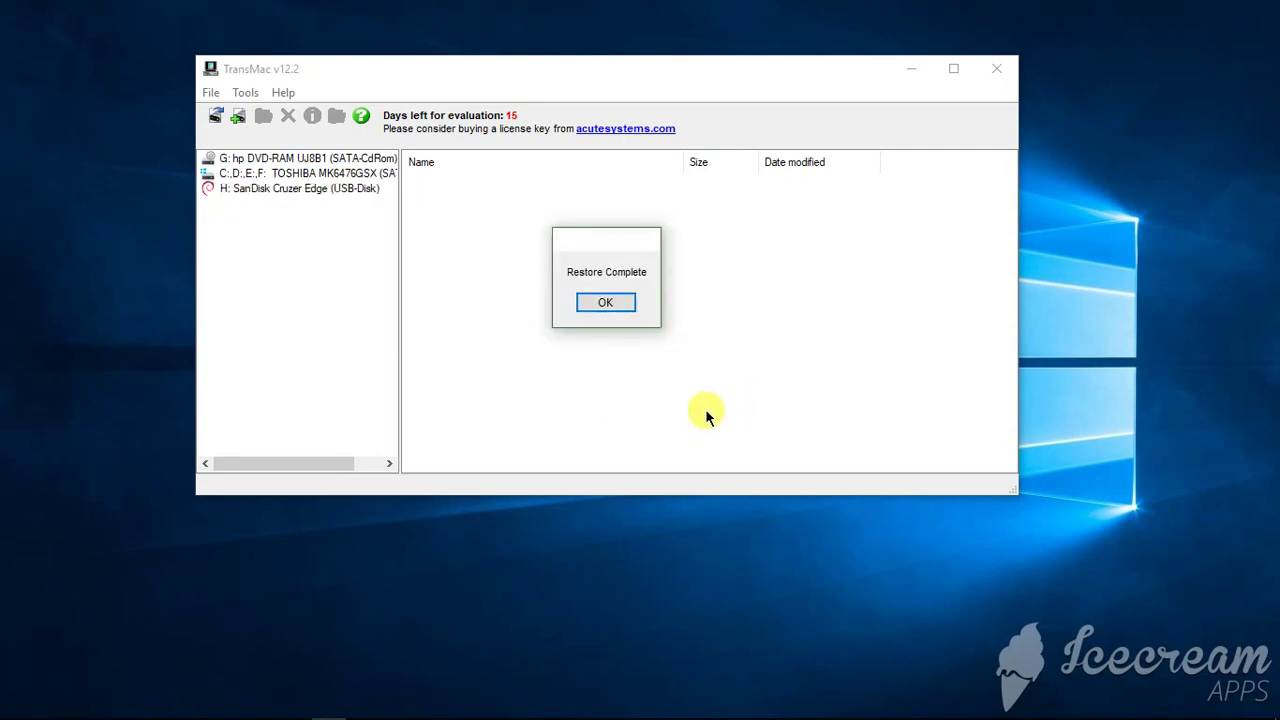
{"action": "left_click", "coordinate": [603, 303]}
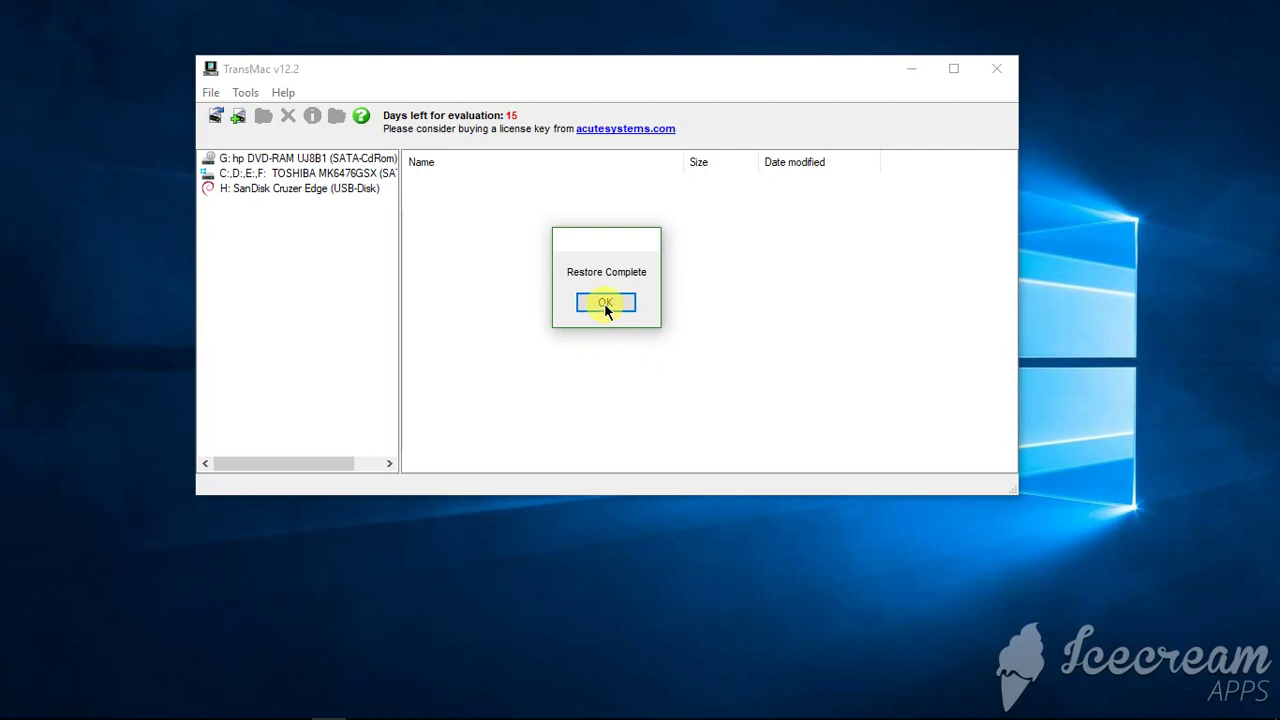
Eject the SanDisk Cruzer Edge USB disk and close TransMac.
{"action": "right_click", "coordinate": [336, 195]}
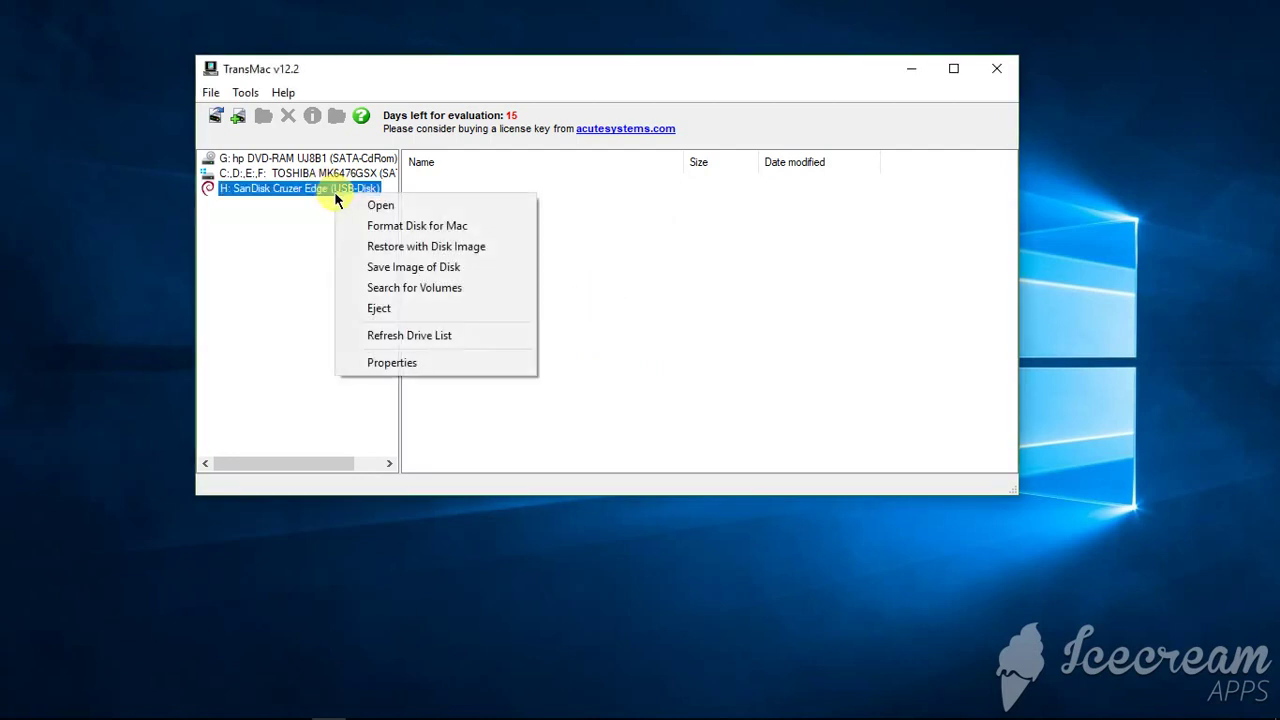
{"action": "left_click", "coordinate": [397, 311]}
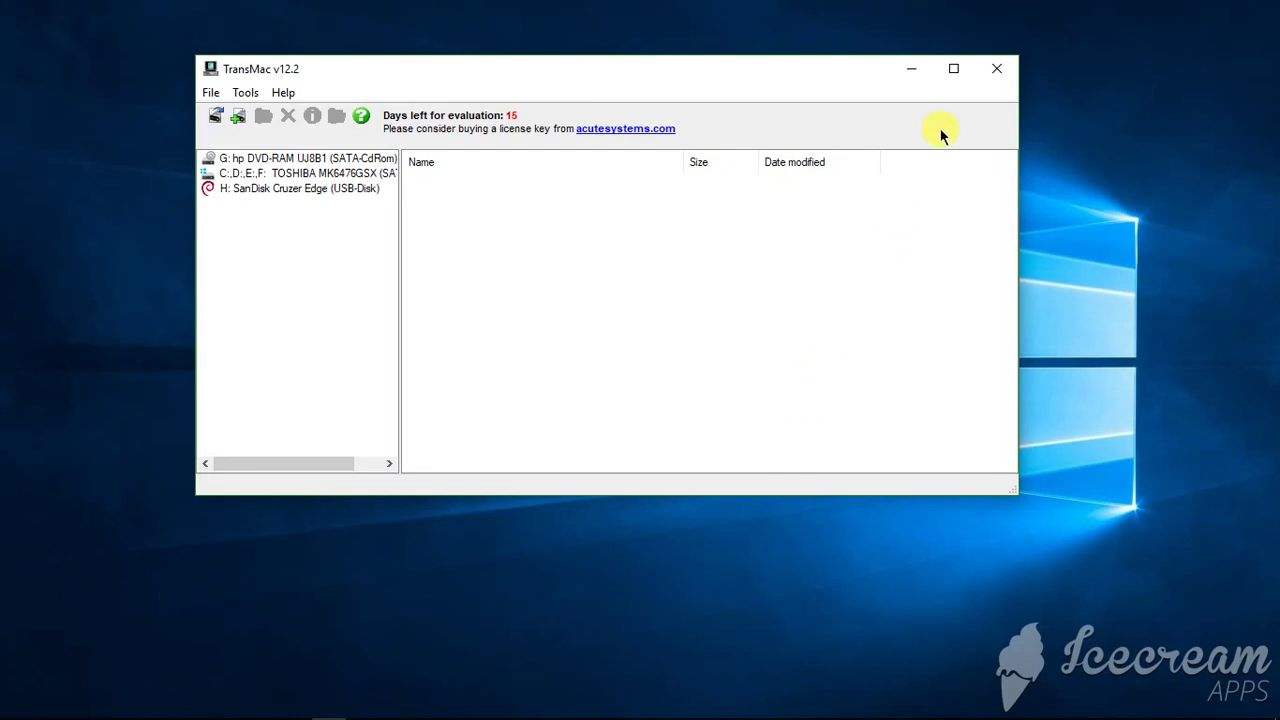
{"action": "left_click", "coordinate": [995, 68]}
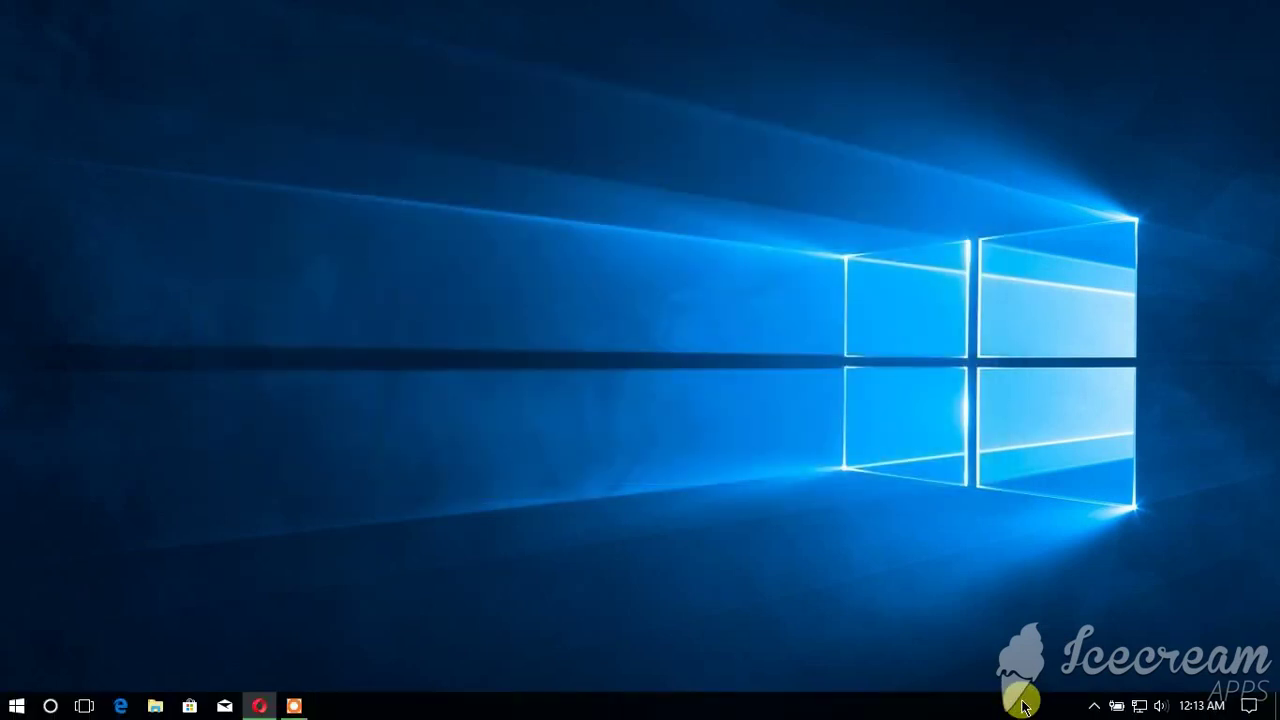
{"action": "left_click", "coordinate": [1094, 707]}
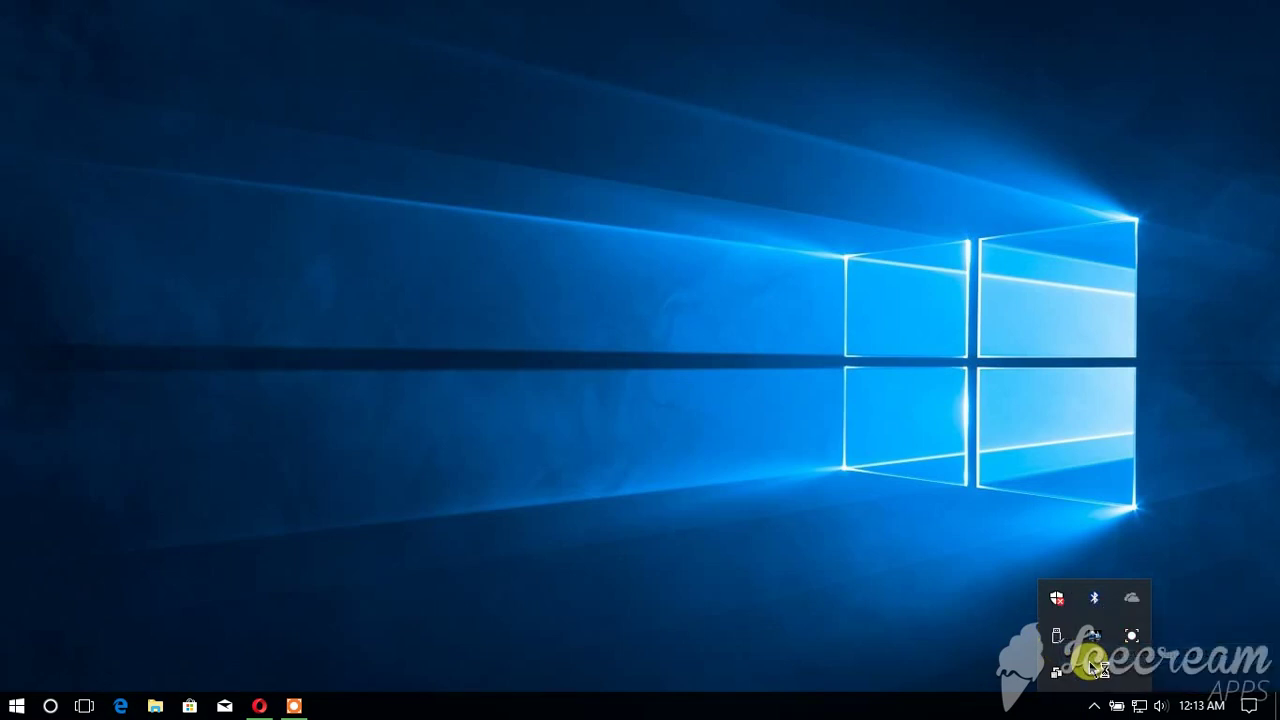
{"action": "double_click", "coordinate": [1090, 665]}
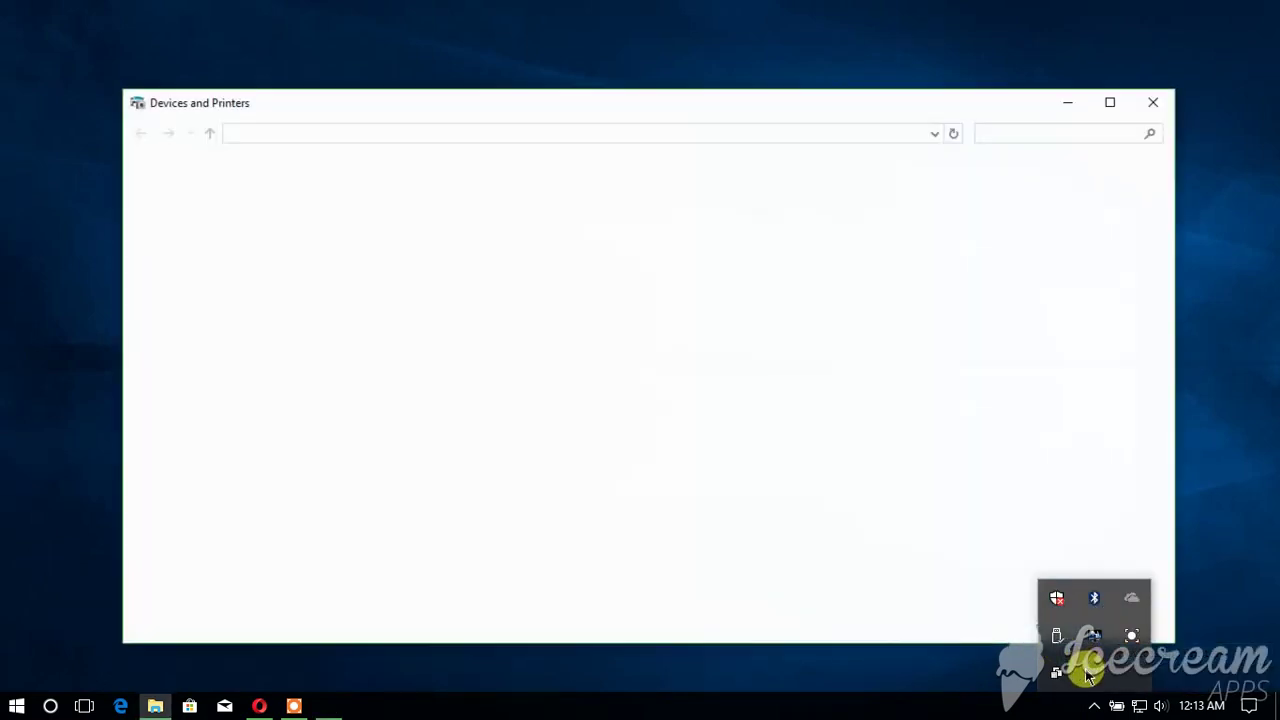
{"action": "left_click", "coordinate": [1165, 101]}
{"action": "left_click", "coordinate": [990, 335]}
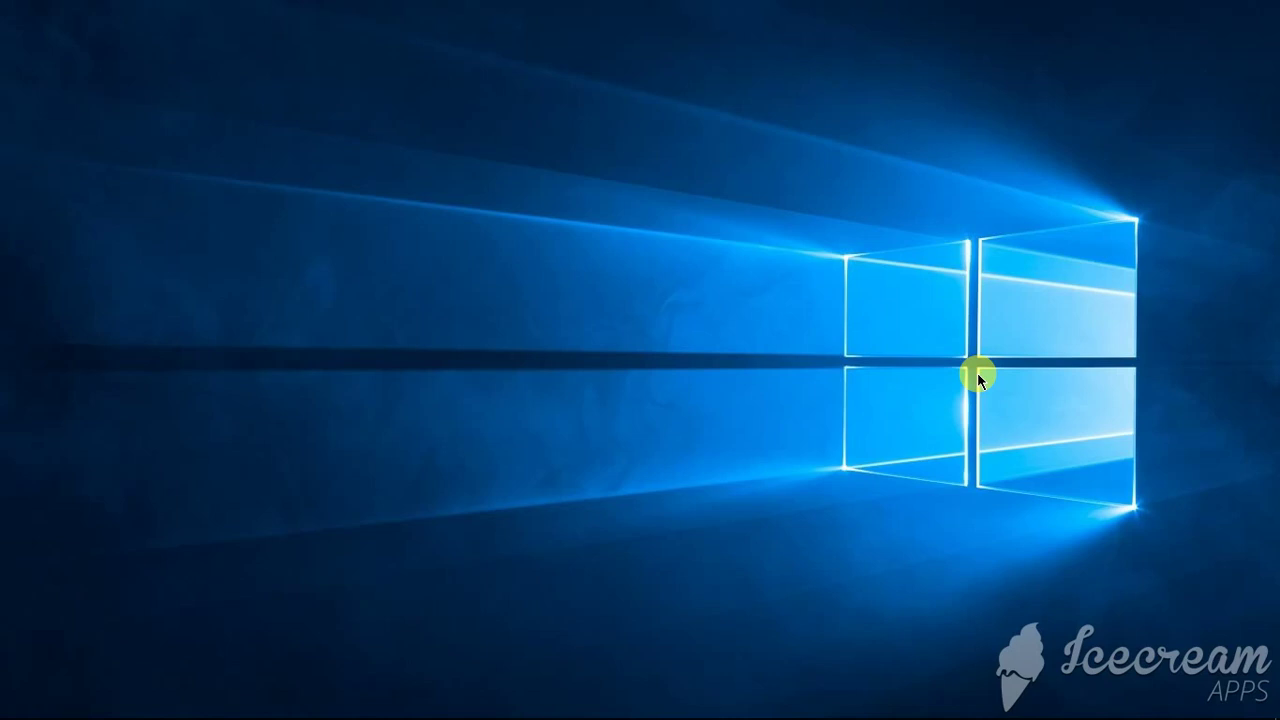
{"action": "right_click", "coordinate": [545, 146]}
{"action": "left_click", "coordinate": [590, 204]}
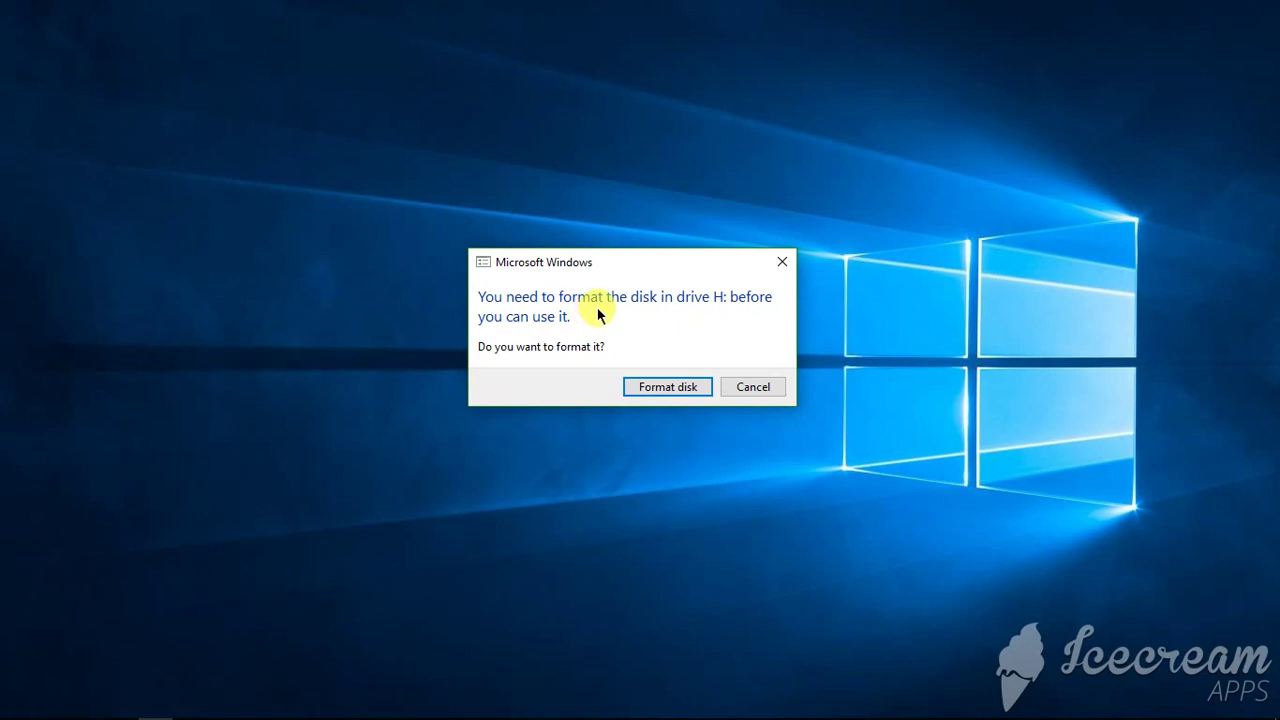
Decline the Windows request to format the disk in drive H:.
{"action": "key", "text": "Escape"}
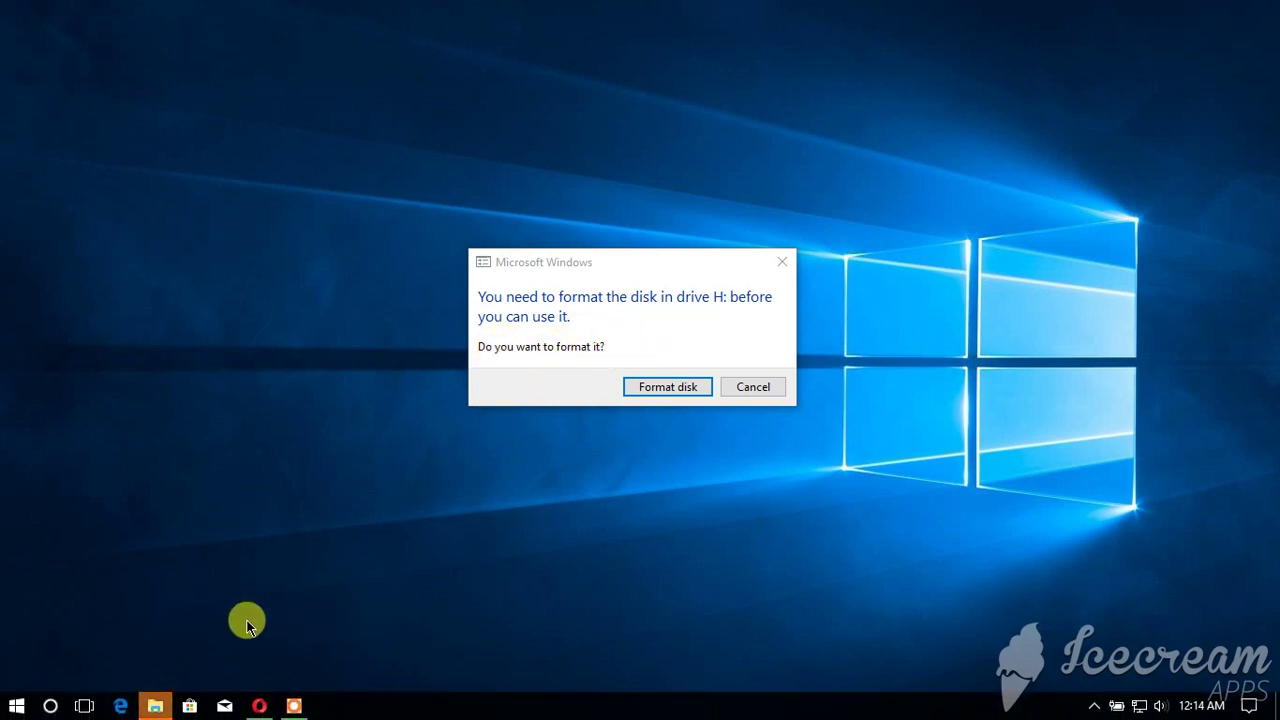
{"action": "left_click", "coordinate": [685, 327]}
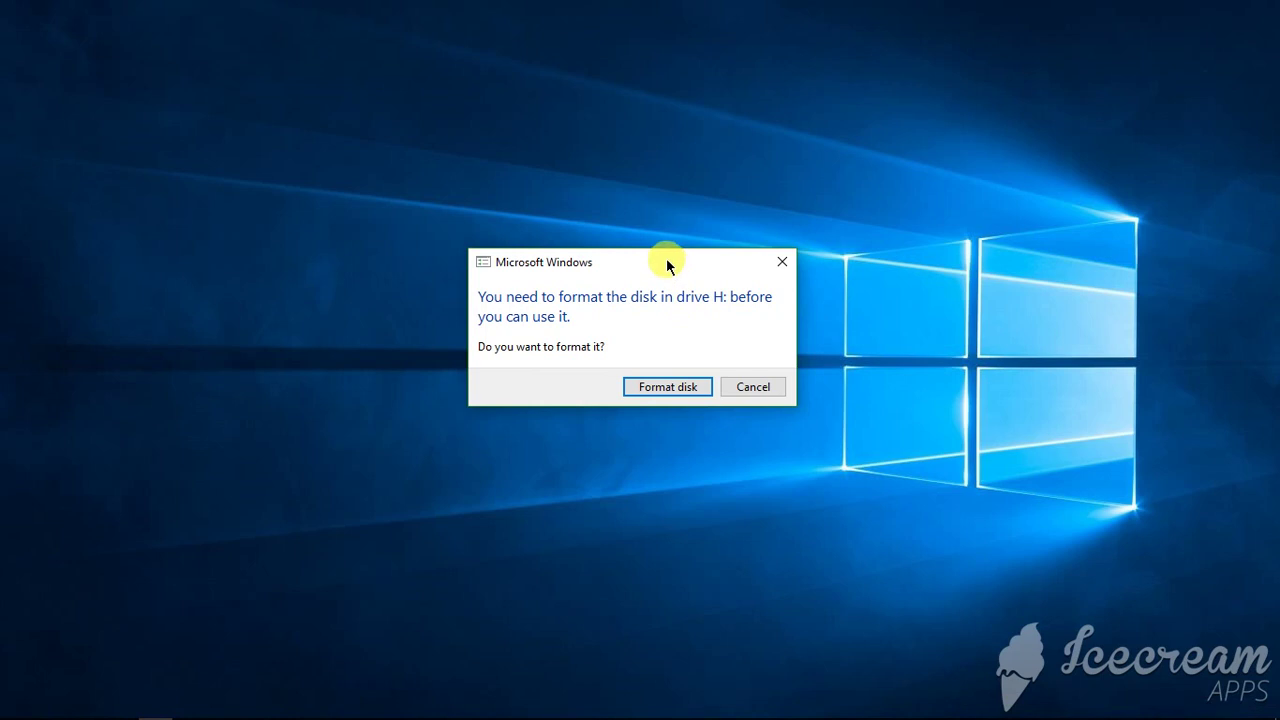
{"action": "mouse_move", "coordinate": [667, 262]}
{"action": "left_mouse_down"}
{"action": "mouse_move", "coordinate": [629, 252]}
{"action": "mouse_move", "coordinate": [657, 260]}
{"action": "left_mouse_up"}
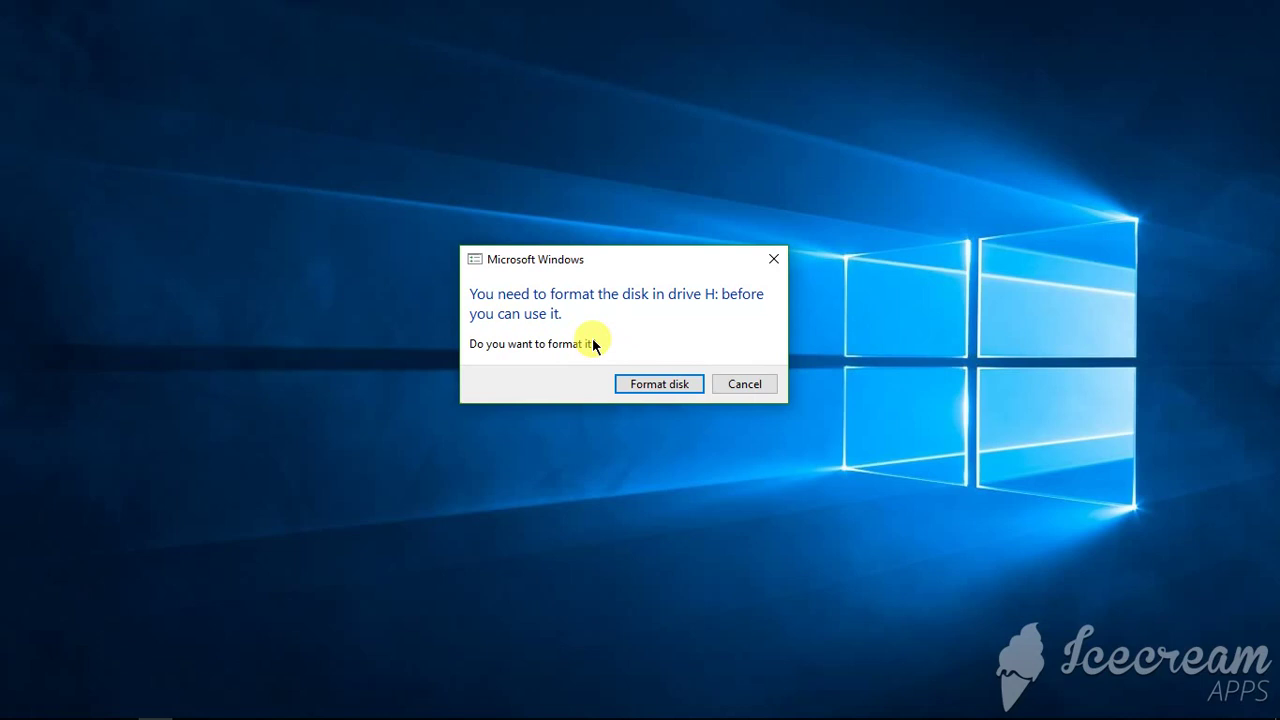
{"action": "left_click", "coordinate": [748, 384]}
Open This PC from a Start search for "this" and refresh the list of drives.
{"action": "key", "text": "super"}
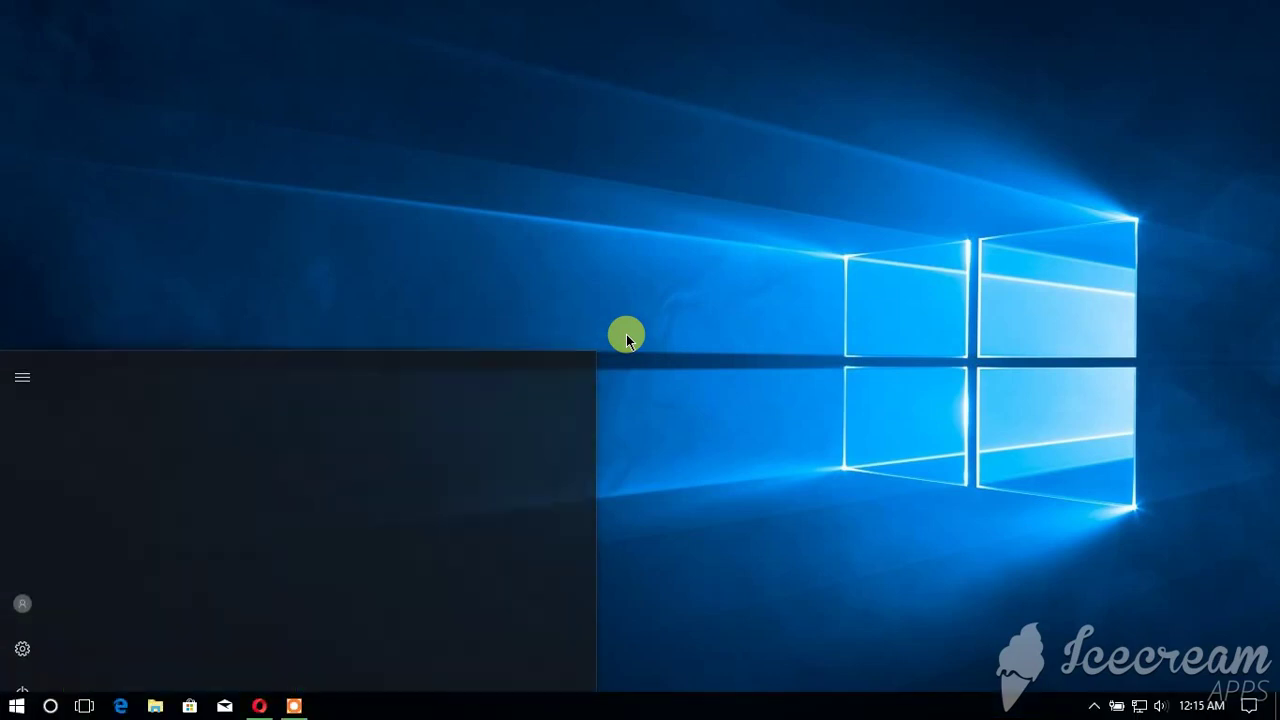
{"action": "type", "text": "this"}
{"action": "key", "text": "Return"}
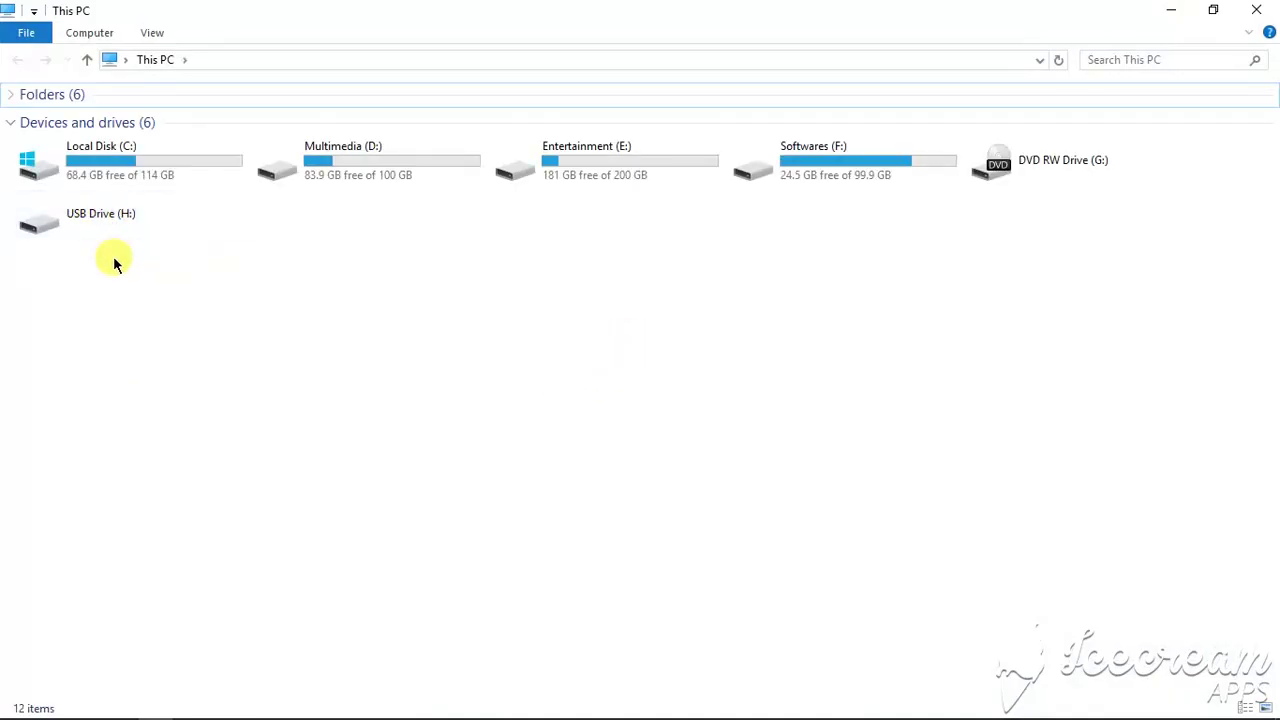
{"action": "right_click", "coordinate": [303, 269]}
{"action": "left_click", "coordinate": [350, 344]}
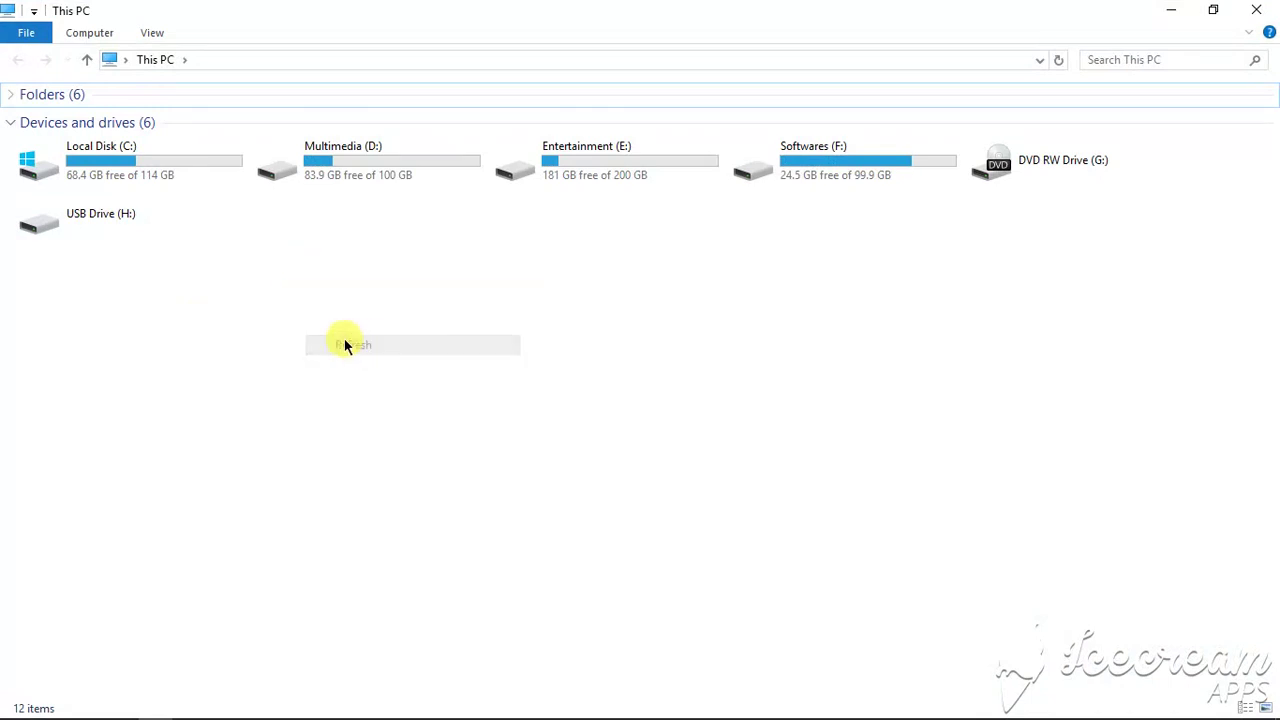
Eject USB Drive (H:) from This PC and dismiss the safe-removal notification.
{"action": "right_click", "coordinate": [277, 309]}
{"action": "left_click", "coordinate": [84, 226]}
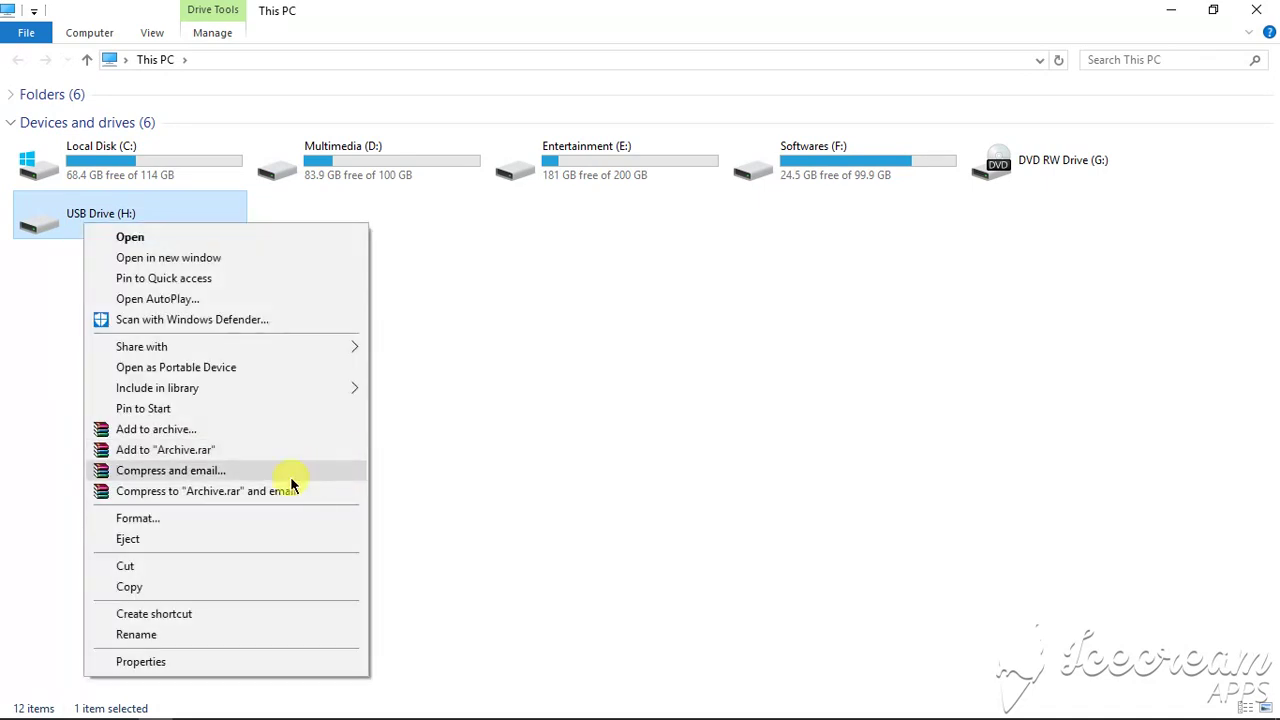
{"action": "left_click", "coordinate": [228, 542]}
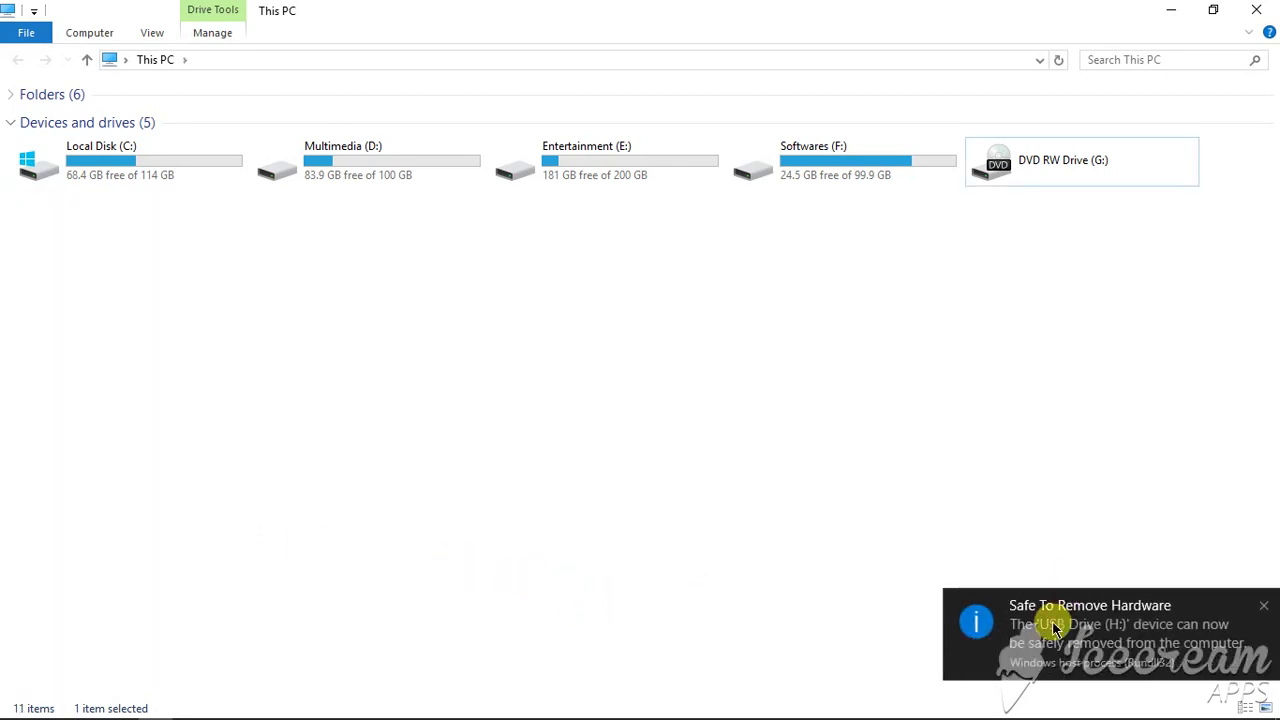
{"action": "left_click", "coordinate": [1055, 628]}
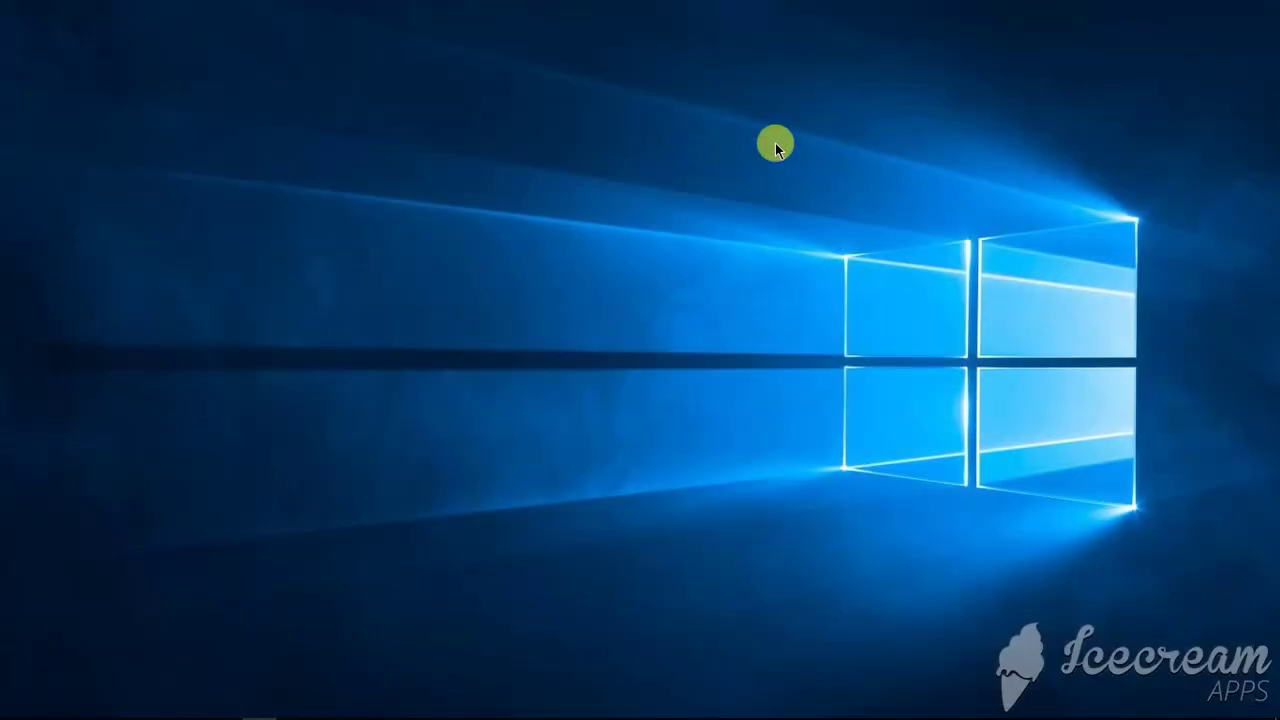
{"action": "right_click", "coordinate": [677, 100]}
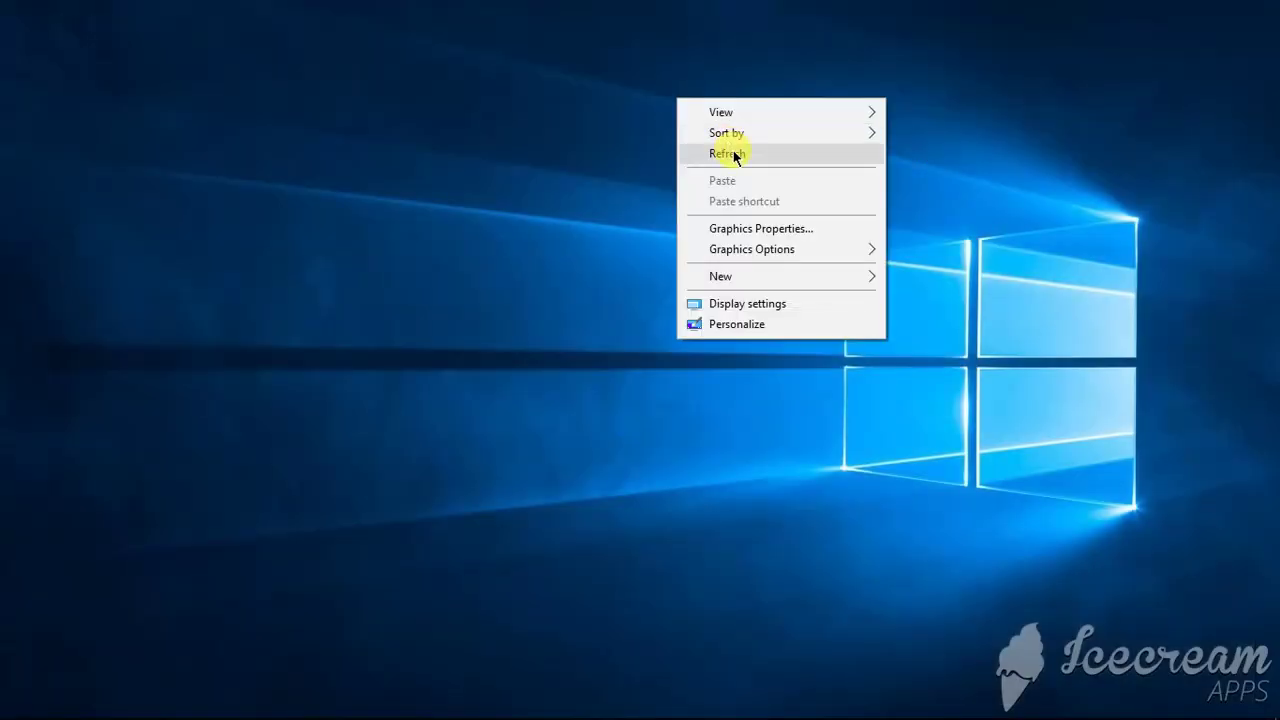
{"action": "left_click", "coordinate": [729, 151]}
{"action": "right_click", "coordinate": [680, 115]}
{"action": "left_click", "coordinate": [739, 168]}
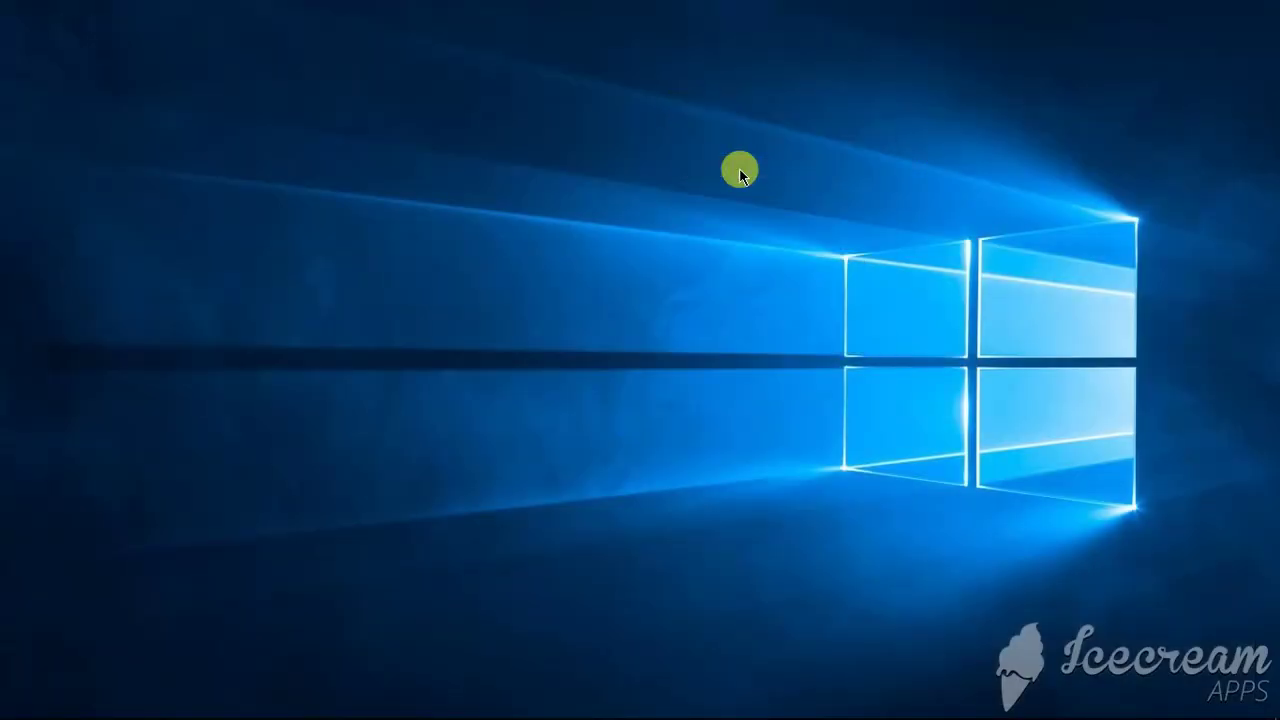